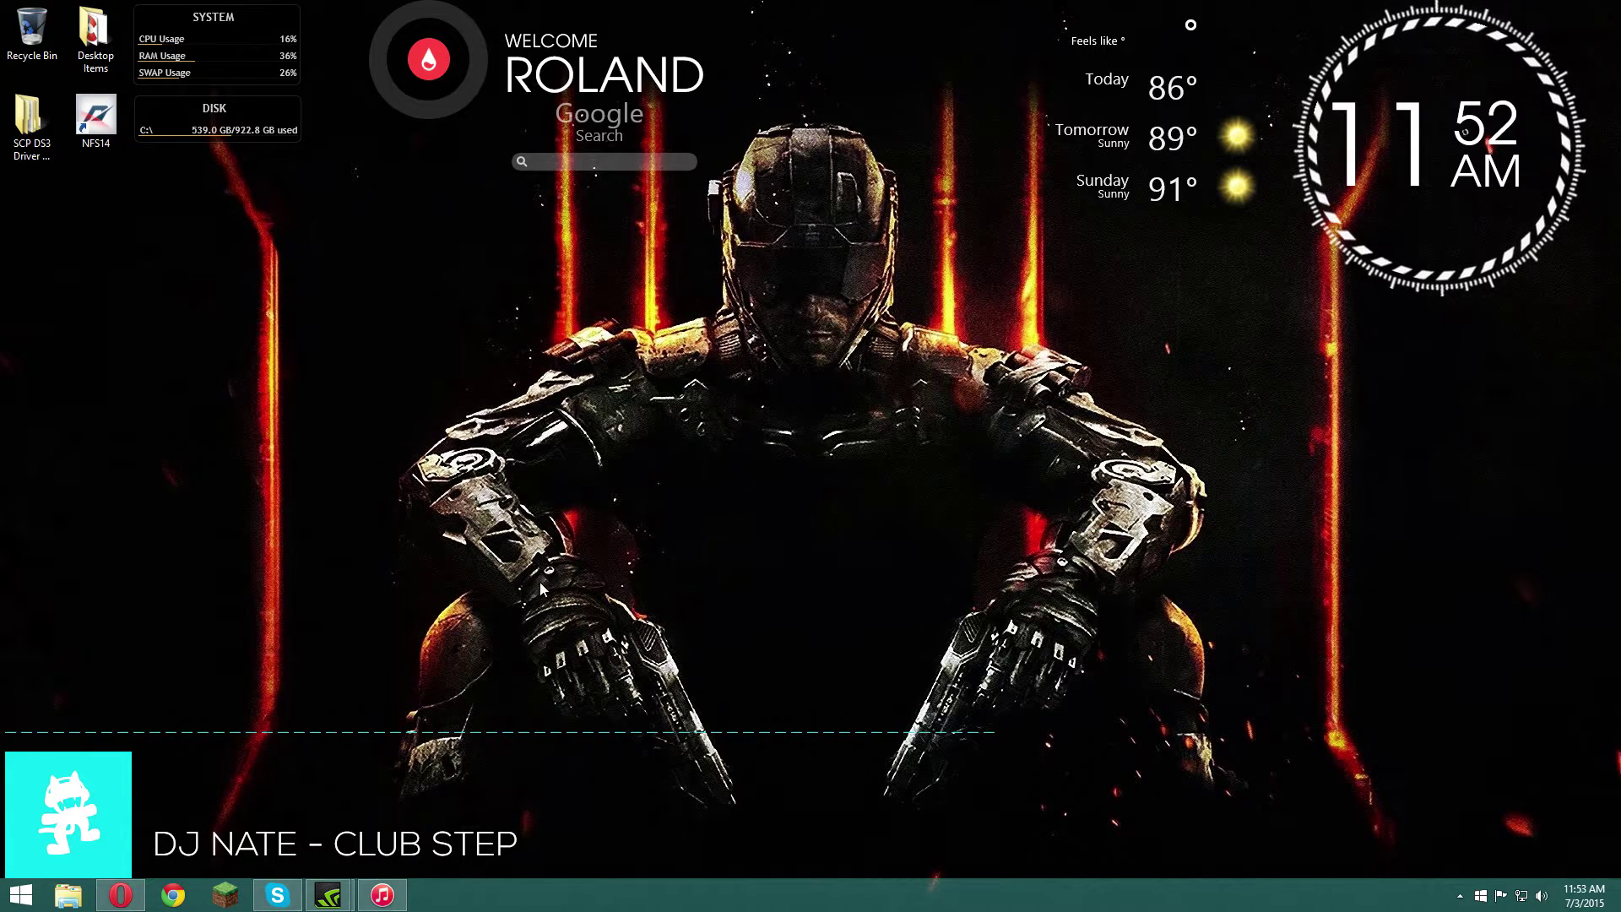
# Bring the browser back and scroll through the rainmeter.net page.
pyautogui.click(121, 895)
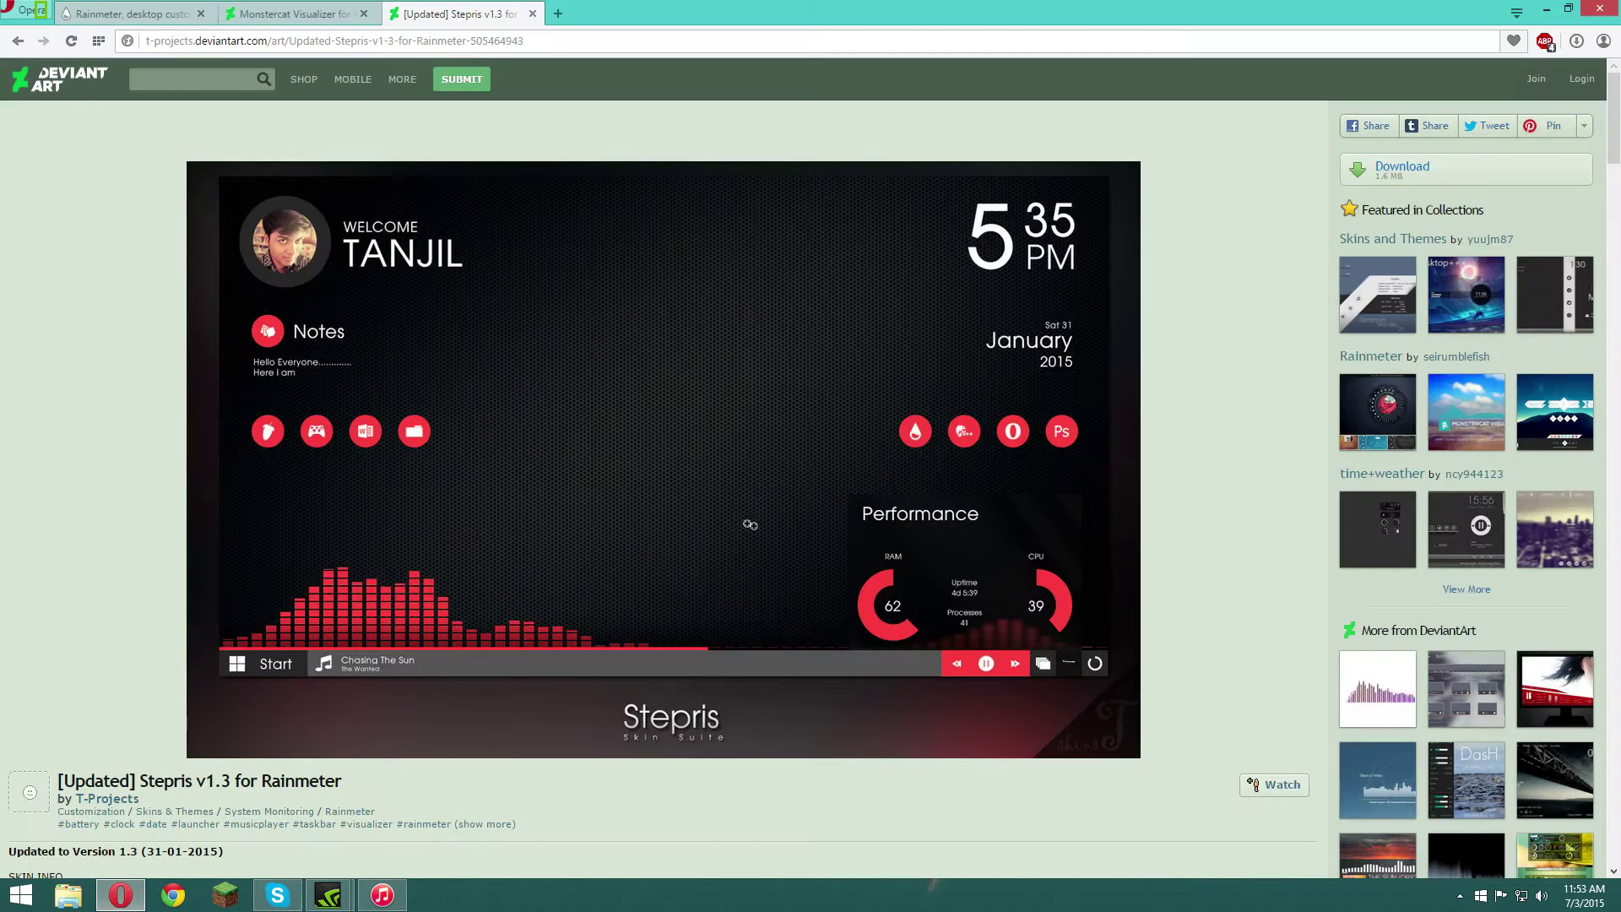
pyautogui.click(131, 13)
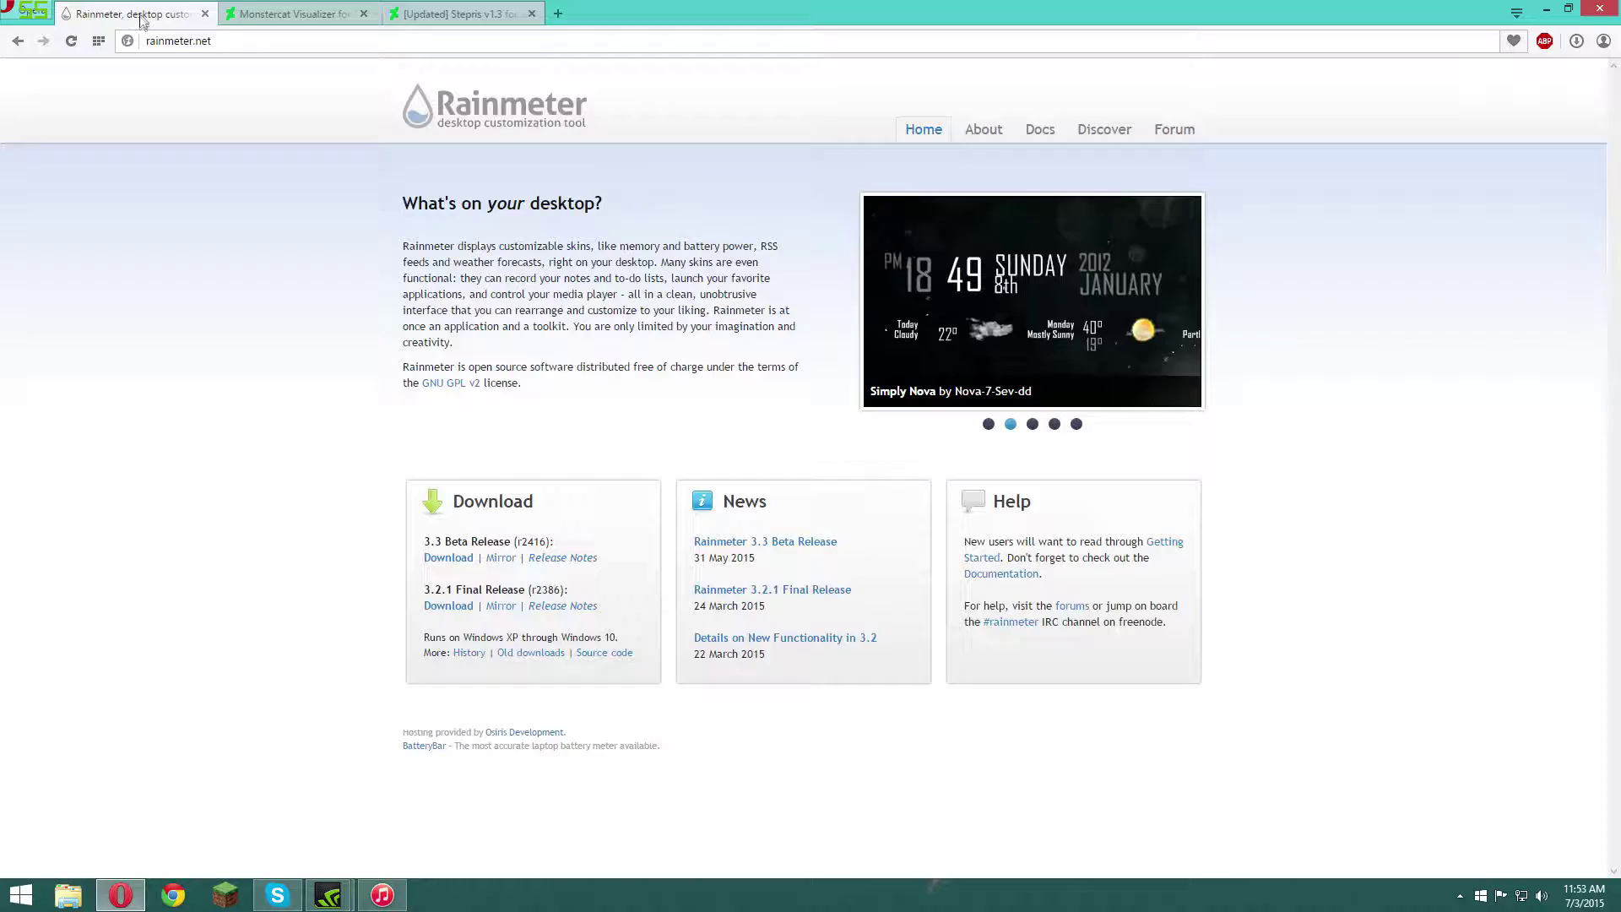
pyautogui.scroll(-1, 289, 15)
pyautogui.scroll(-1, 291, 16)
pyautogui.scroll(1, 295, 16)
pyautogui.scroll(1, 304, 17)
pyautogui.scroll(-1, 306, 19)
pyautogui.scroll(-1, 299, 17)
pyautogui.scroll(2, 292, 14)
pyautogui.scroll(-2, 285, 13)
pyautogui.scroll(2, 237, 15)
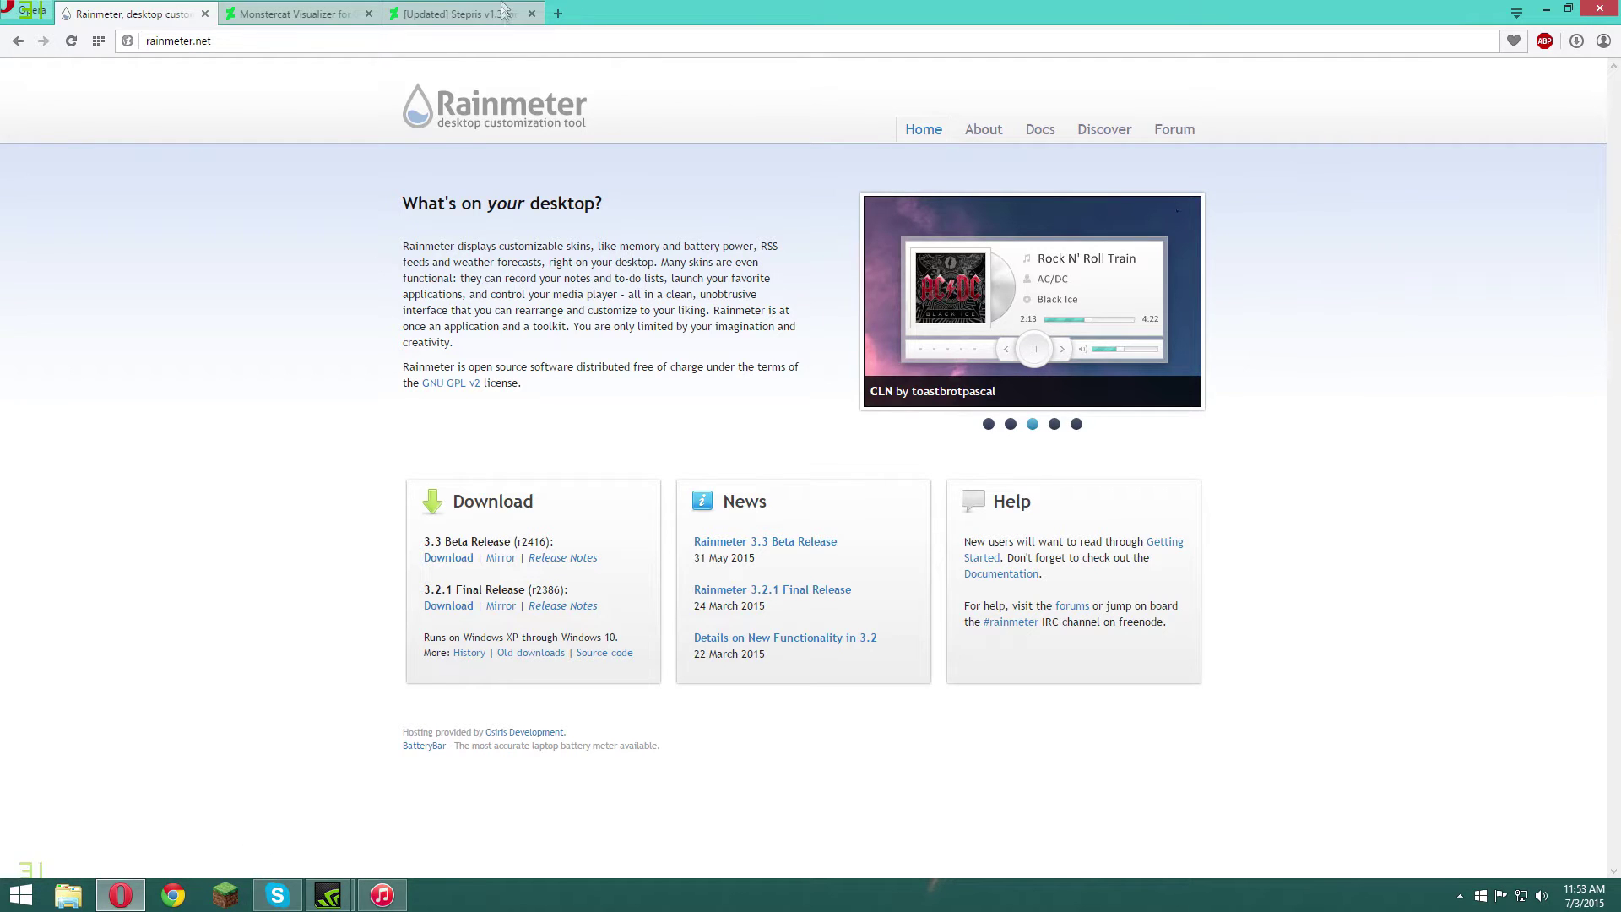
# Look over the Monstercat Visualizer and Stepris v1.3 pages, then minimise the browser.
pyautogui.click(287, 15)
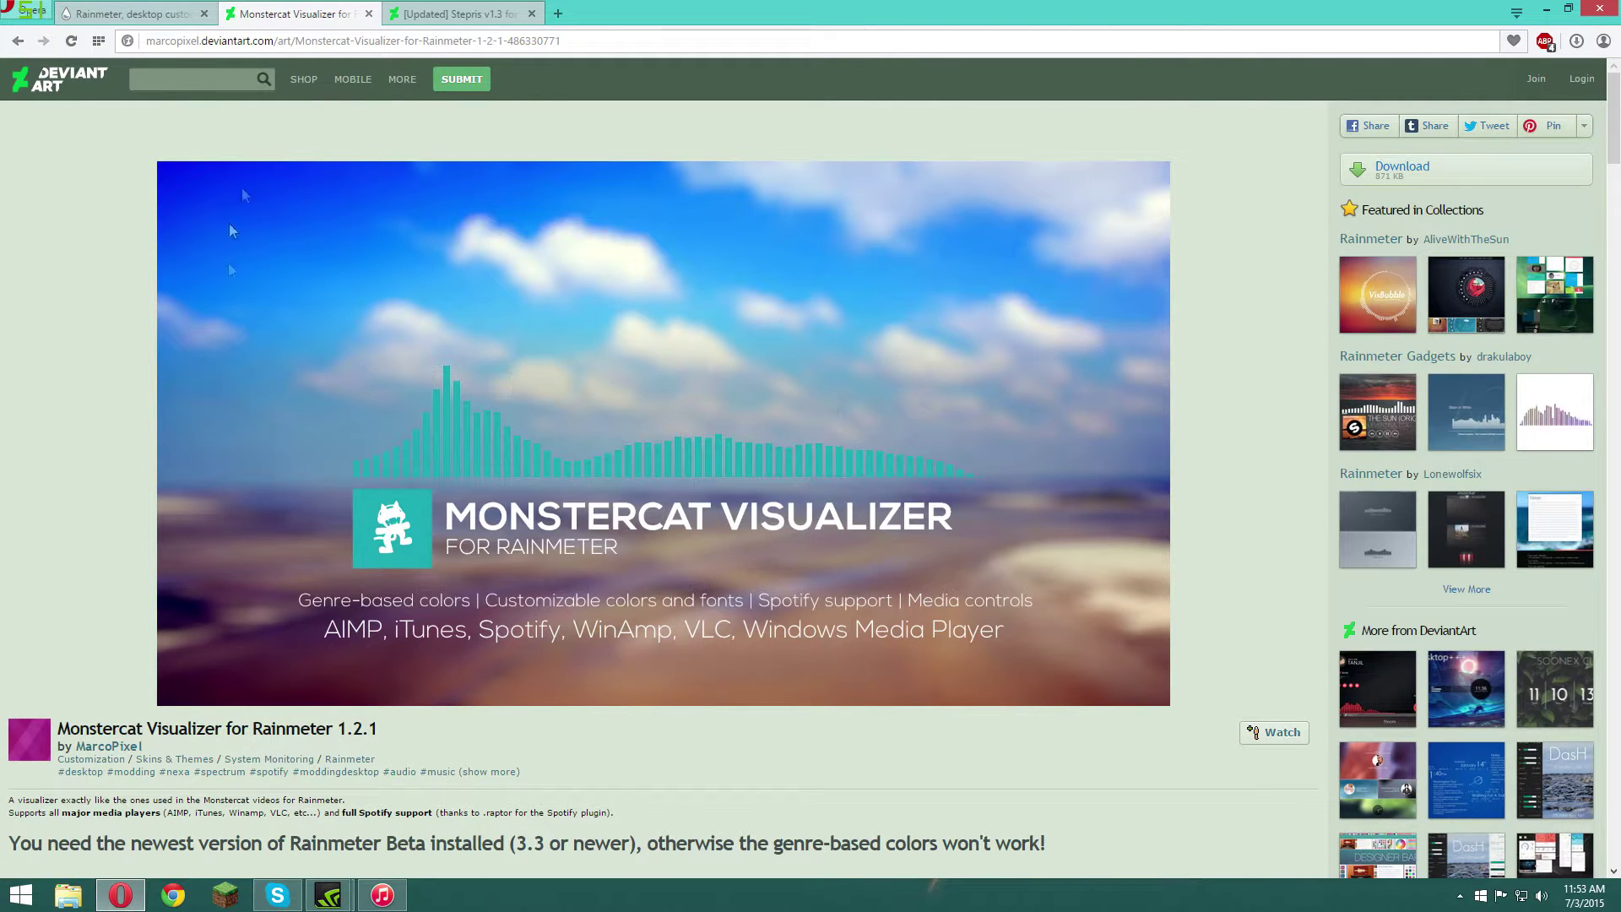
pyautogui.click(460, 14)
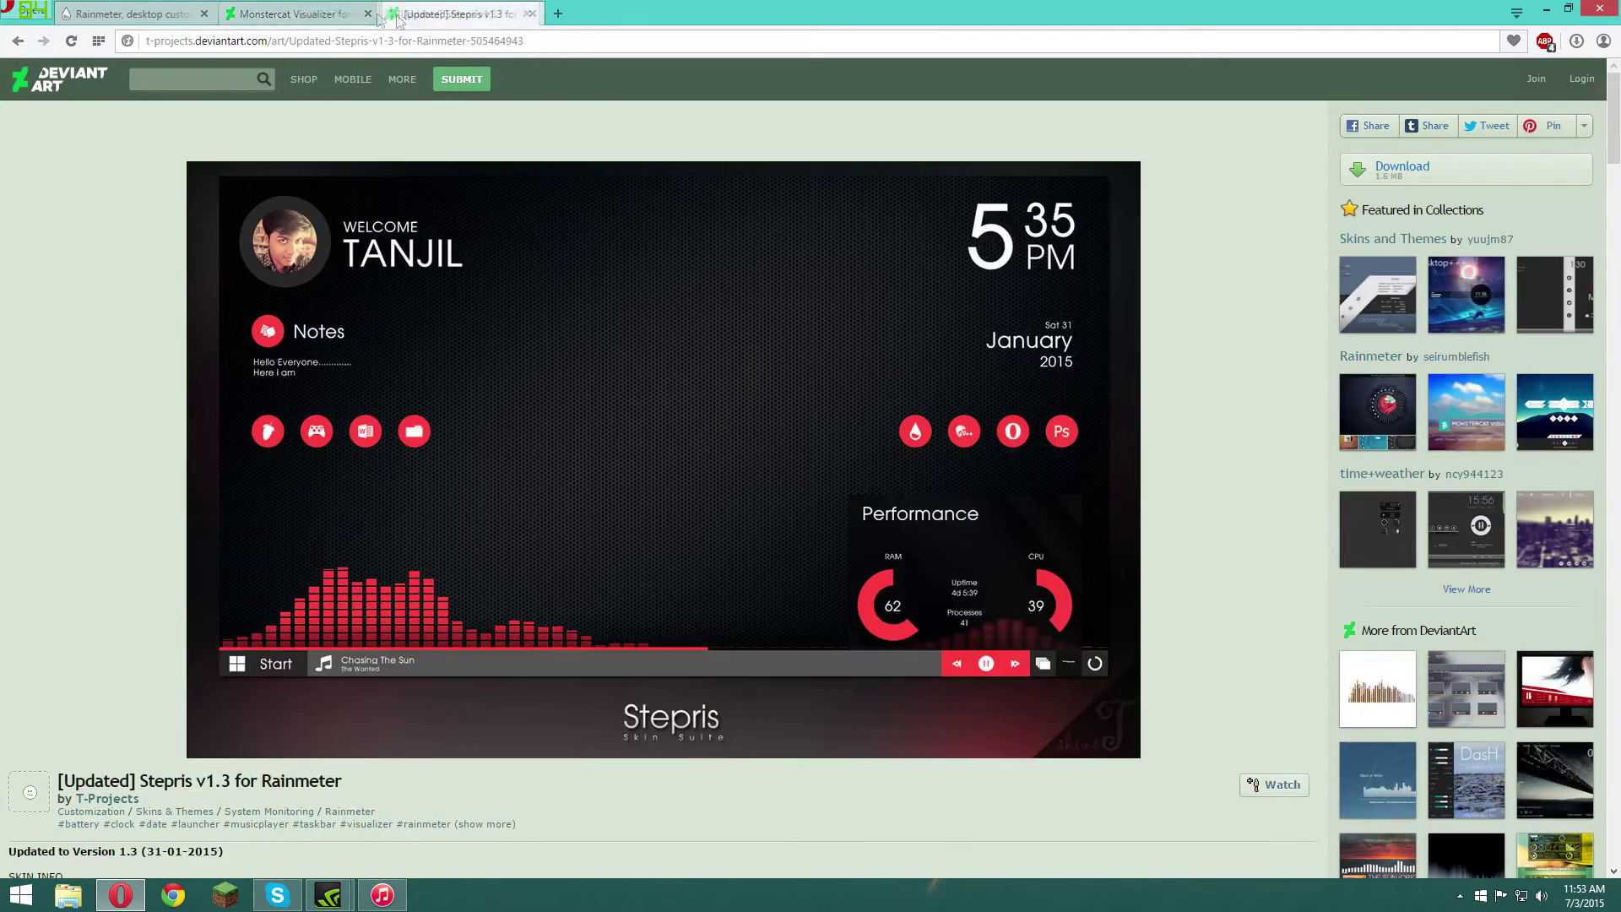
pyautogui.click(287, 15)
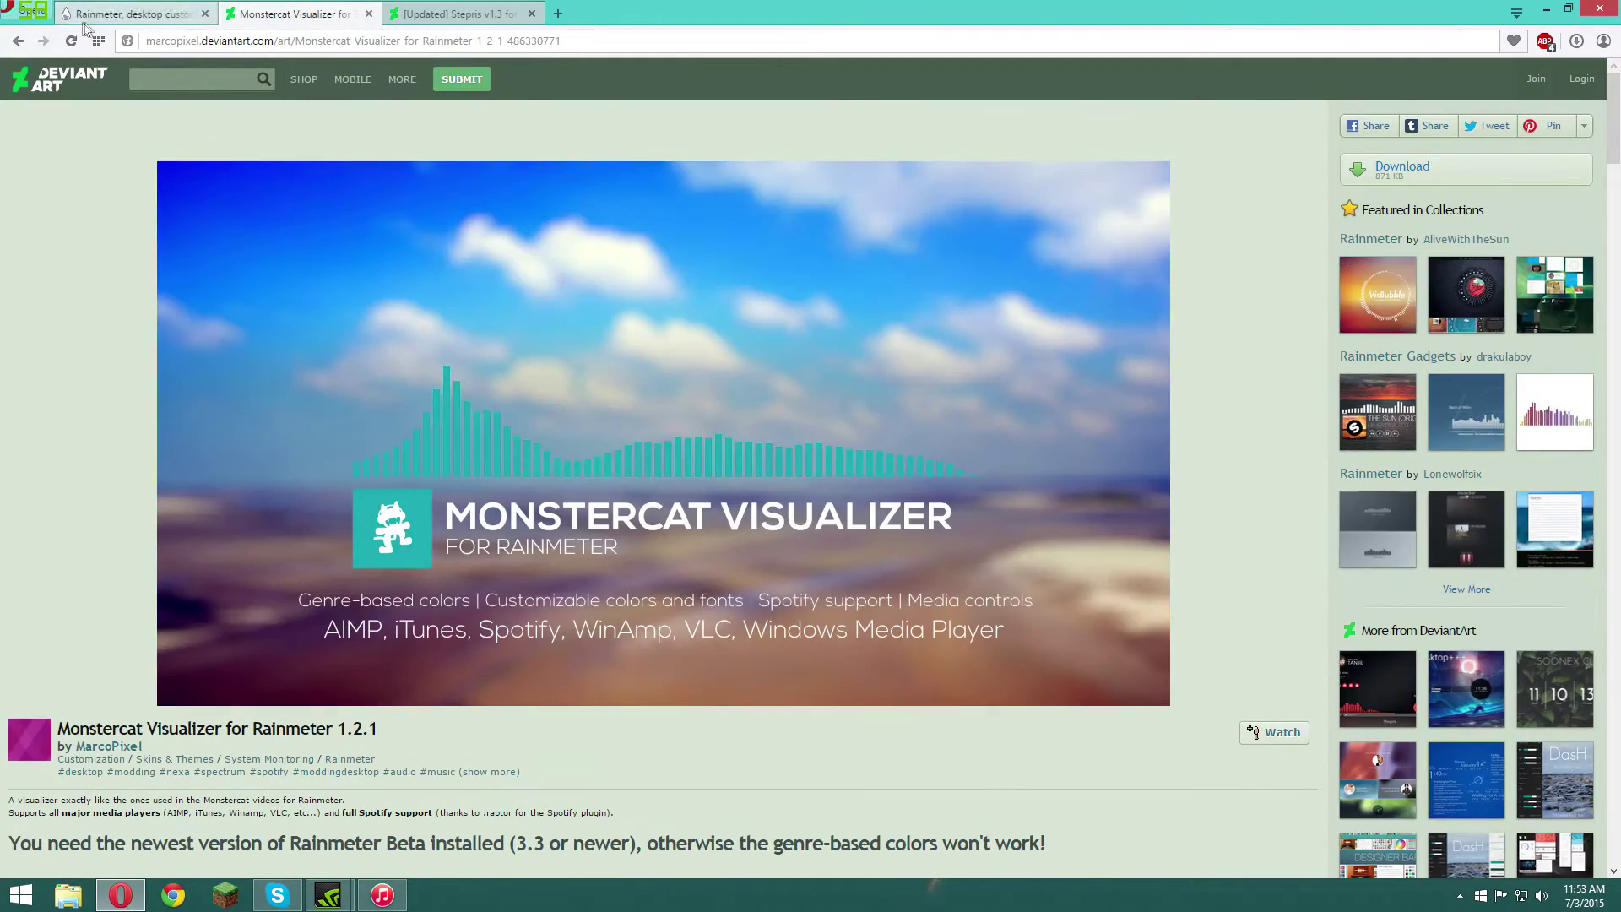
pyautogui.click(131, 15)
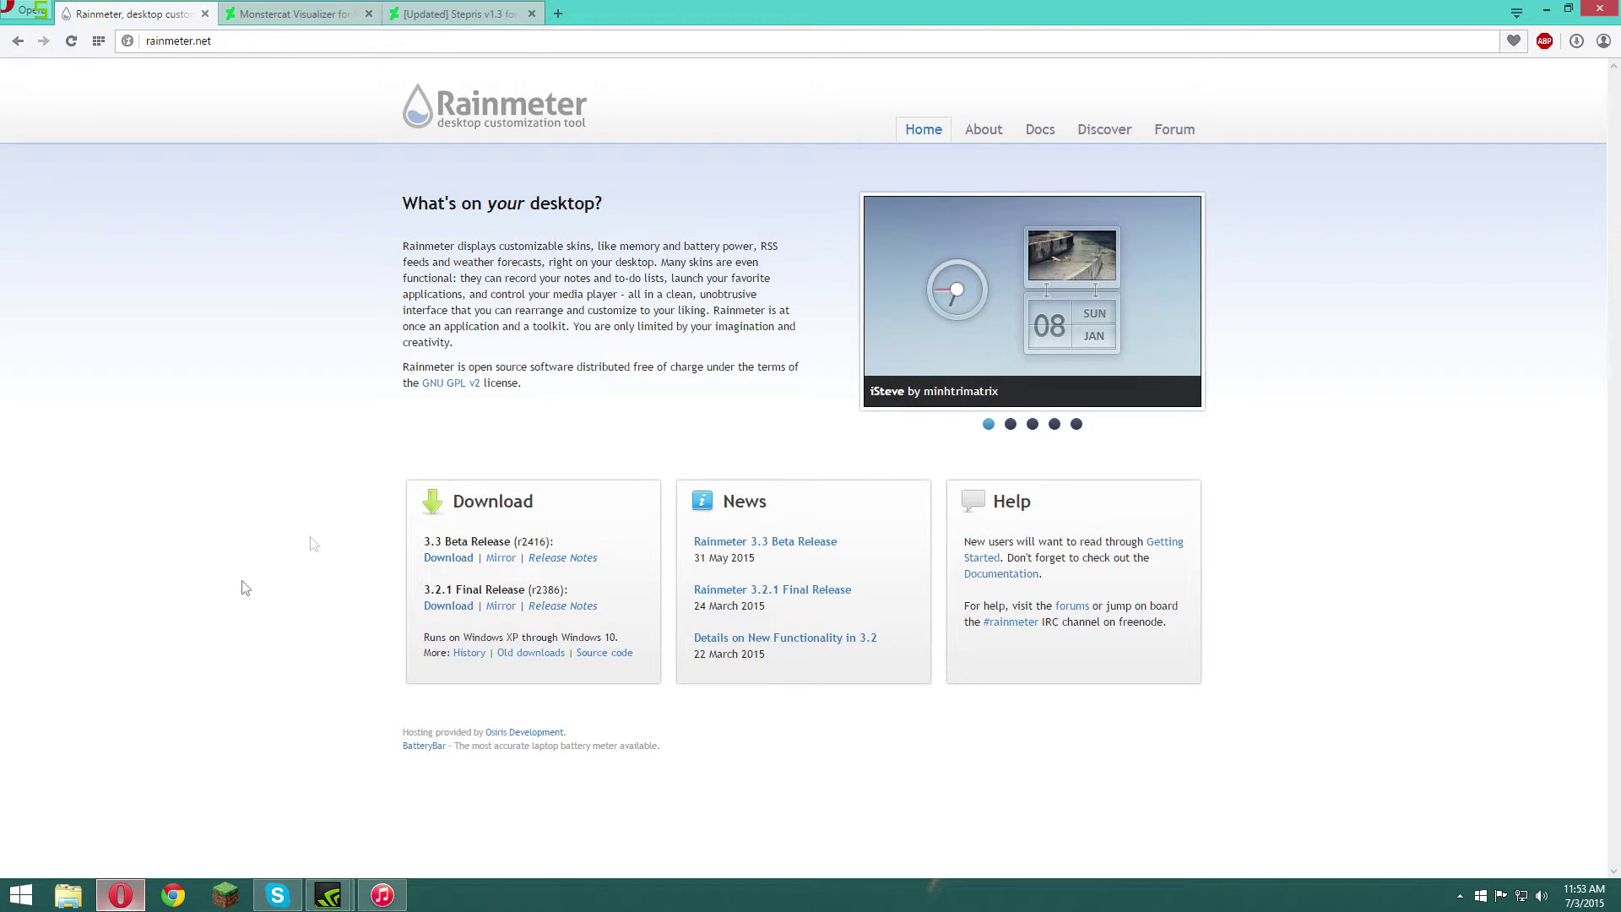
pyautogui.click(119, 902)
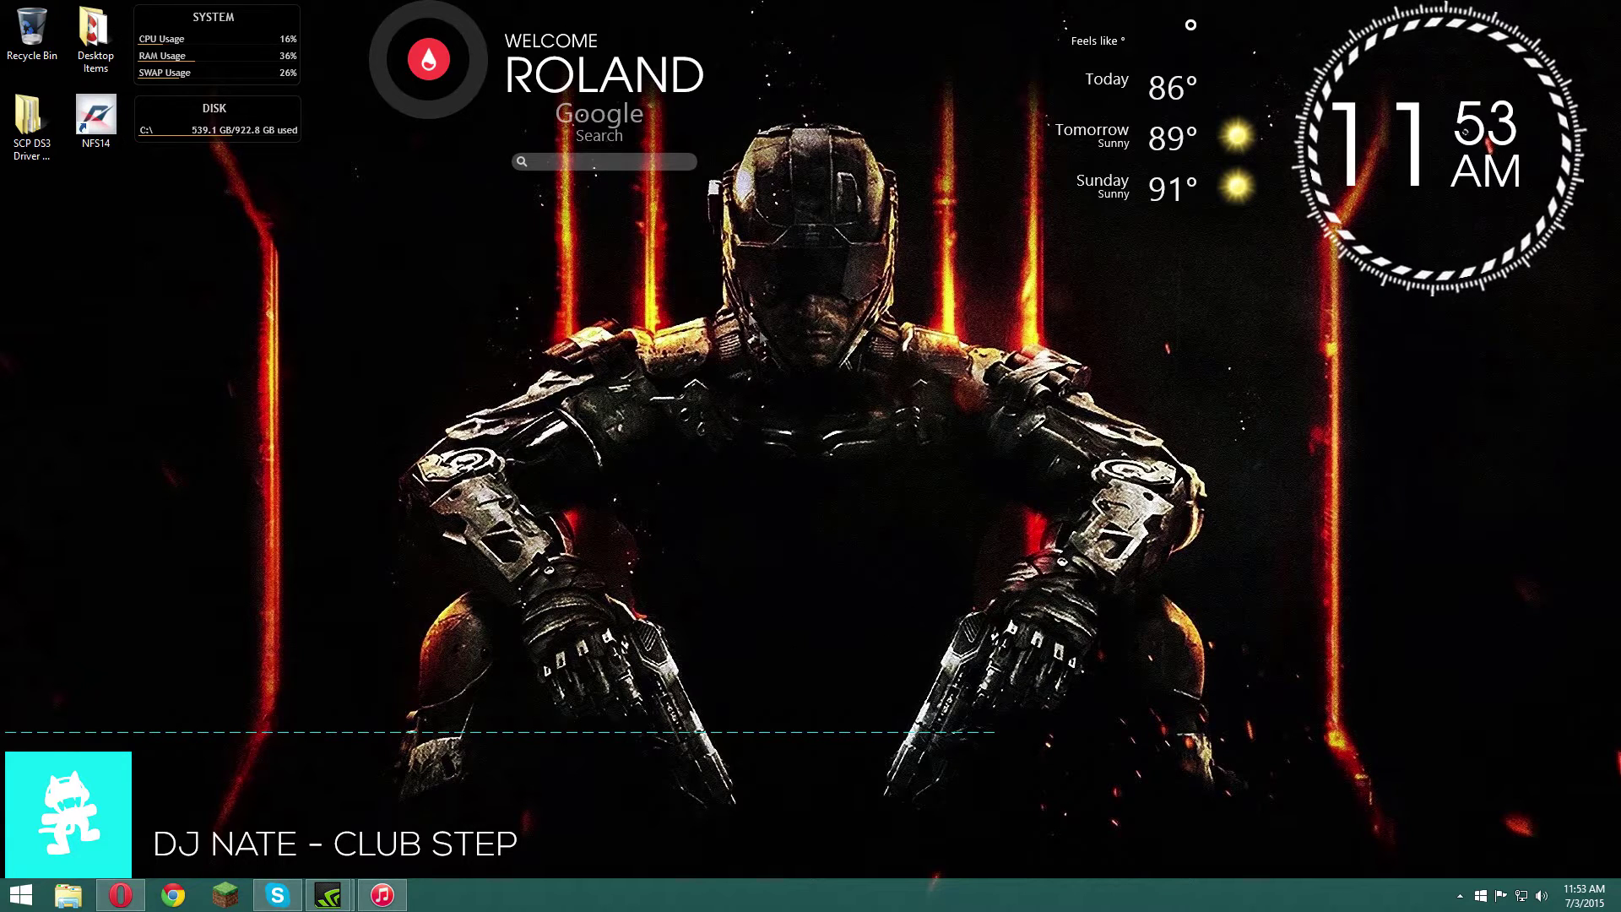
# Search Windows for 'rain' and launch Rainmeter from the results.
pyautogui.moveTo(1618, 908)
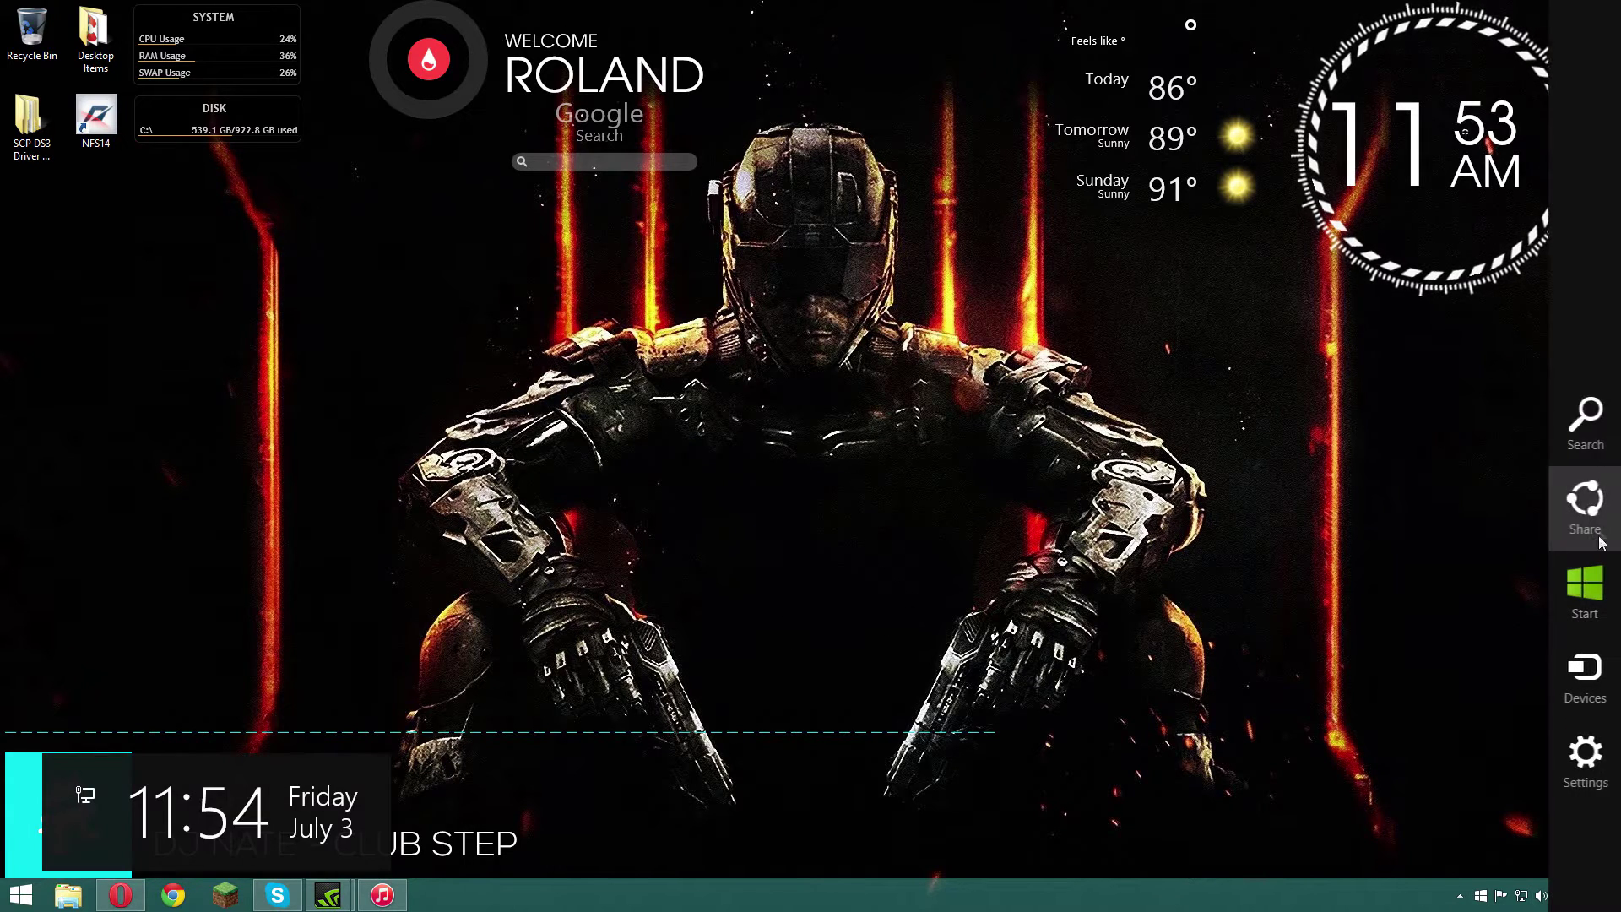
pyautogui.click(1581, 422)
pyautogui.write('ran')
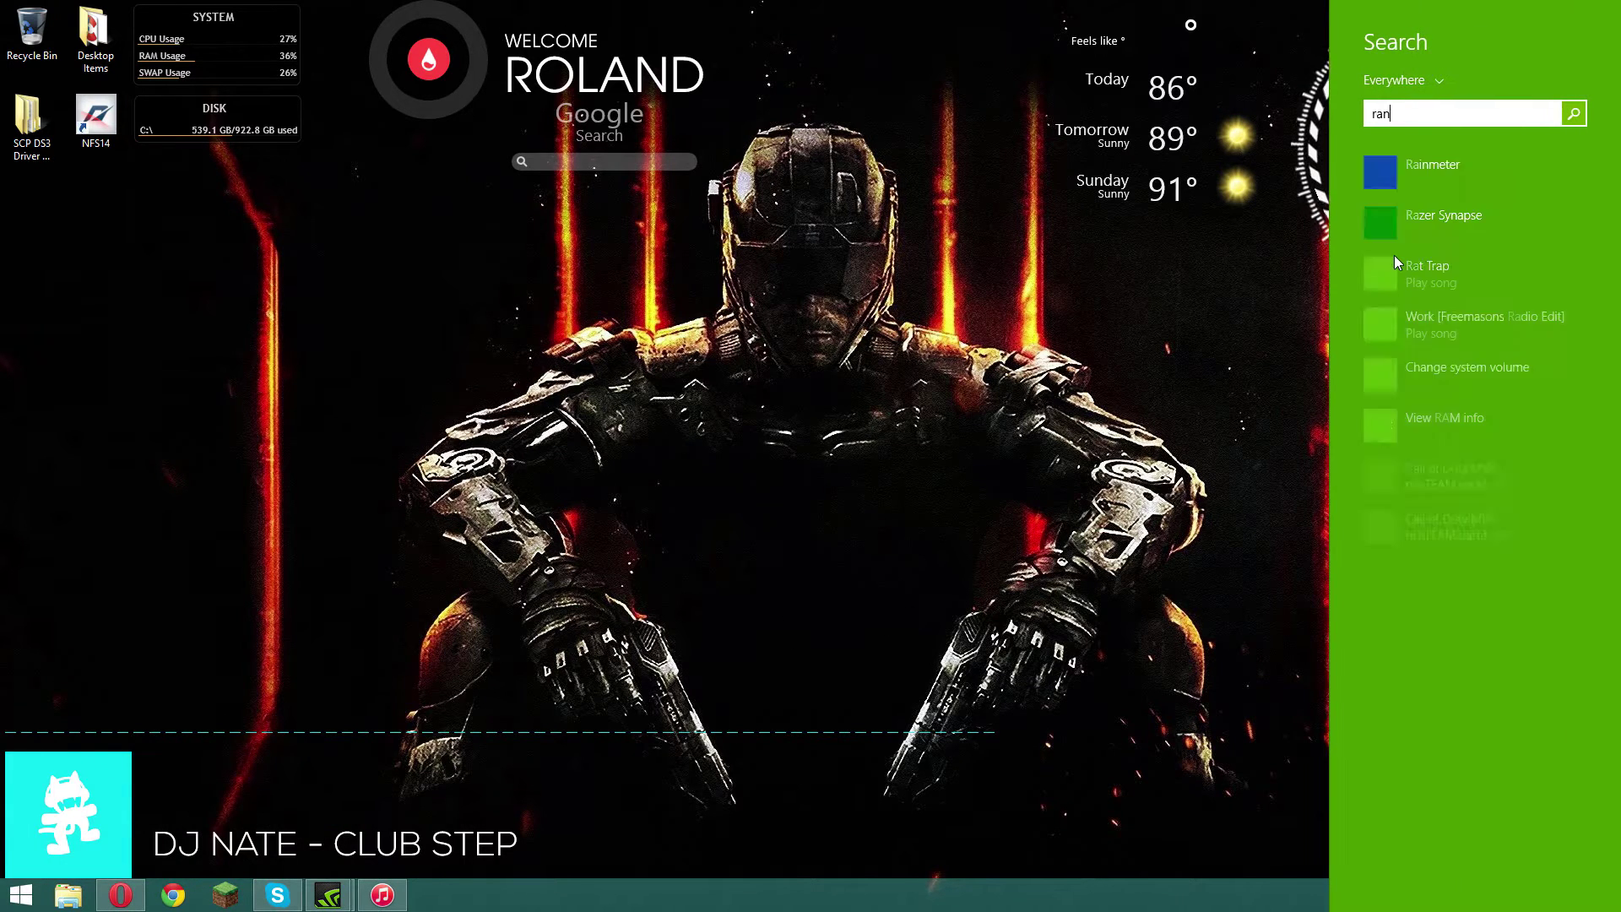
pyautogui.write('in')
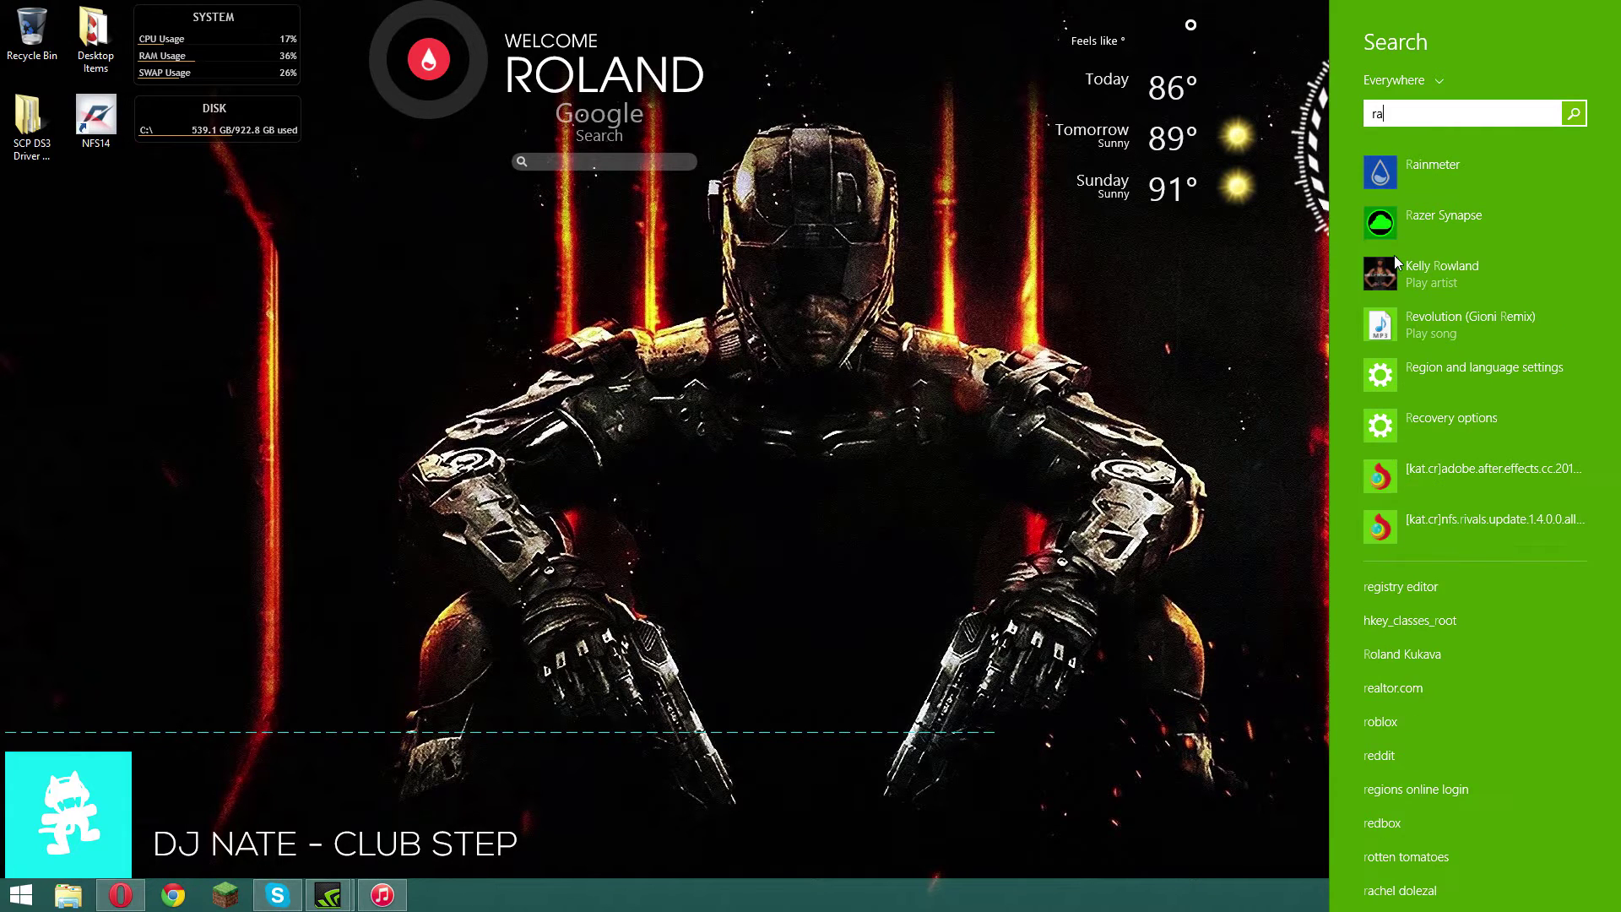
pyautogui.click(1405, 172)
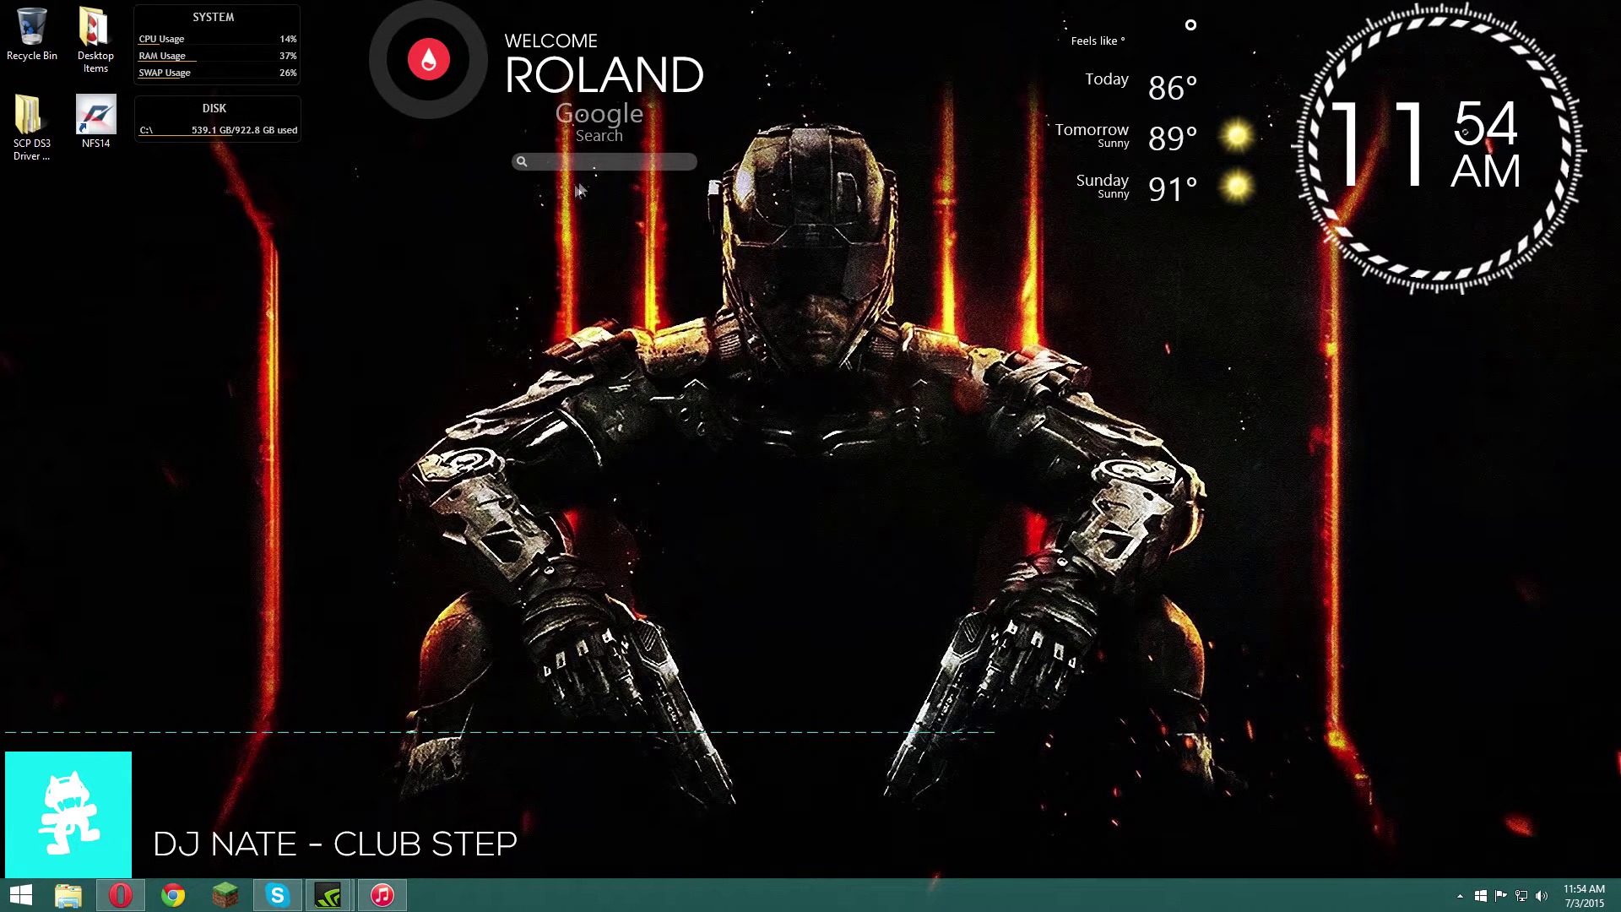
# Open Manage Rainmeter from the red drop skin's menu and move it toward the screen centre.
pyautogui.rightClick(534, 163)
pyautogui.press('Escape')
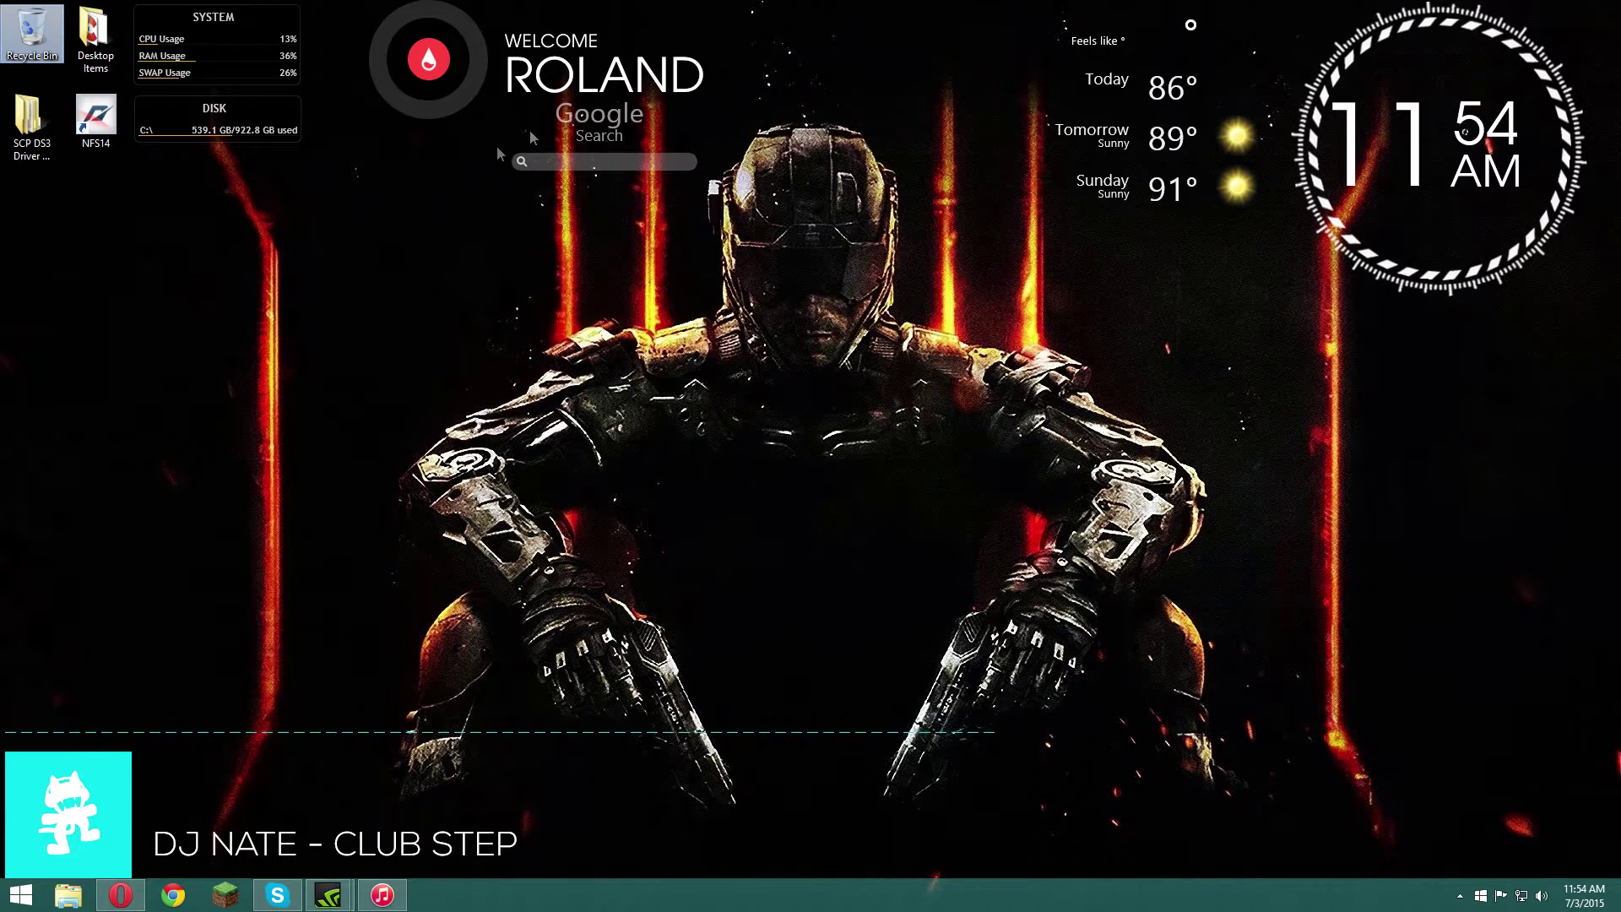
pyautogui.click(255, 460)
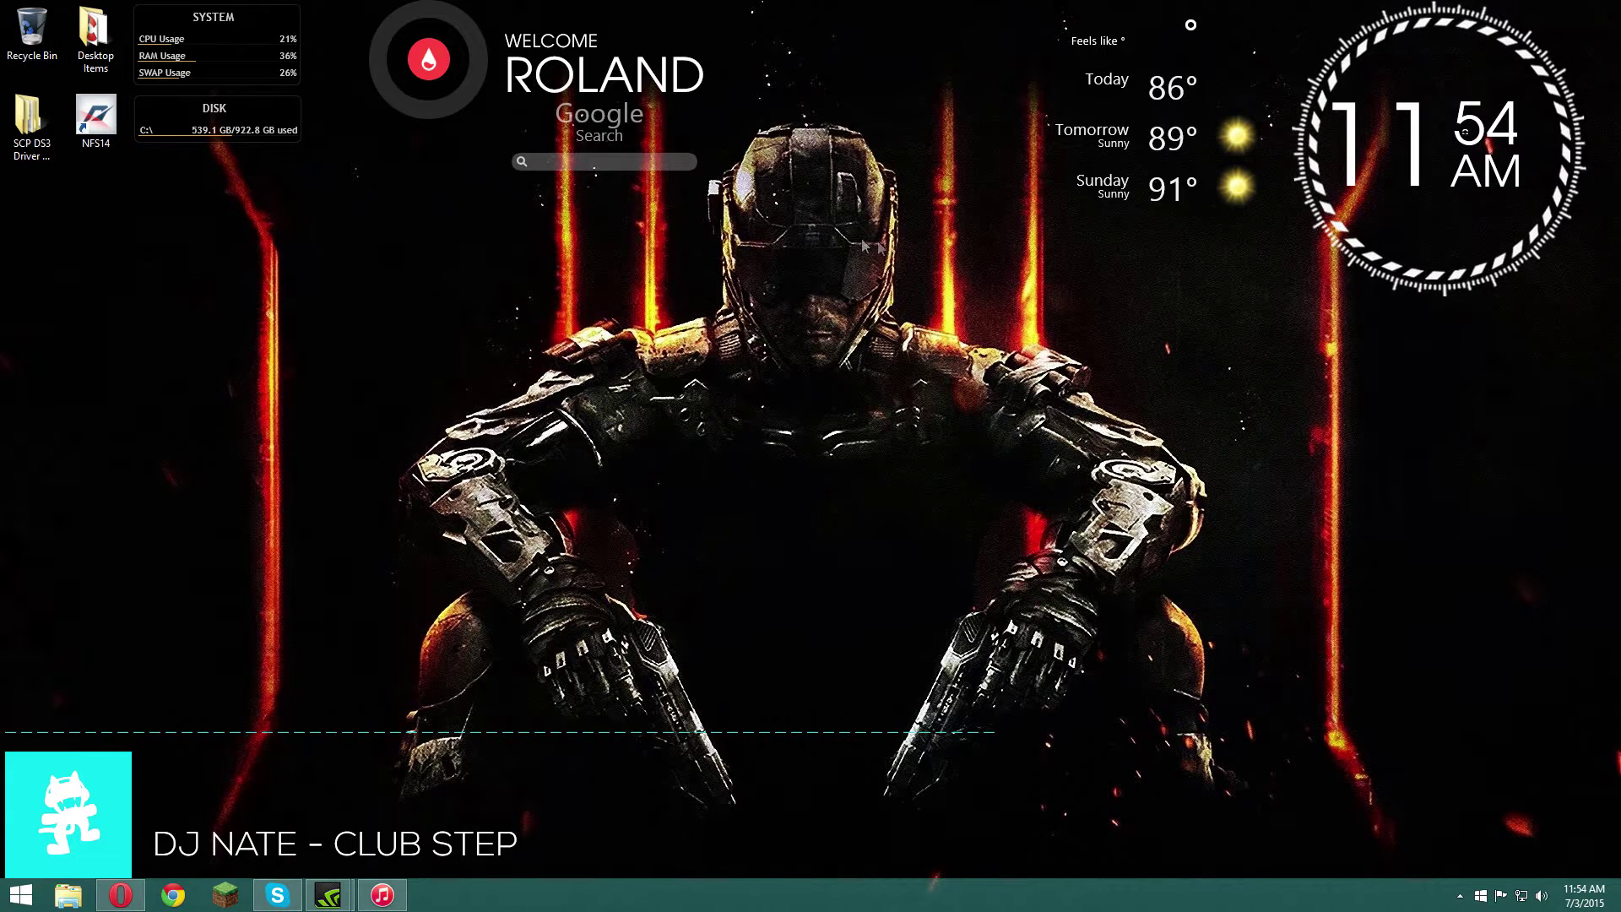
pyautogui.rightClick(473, 103)
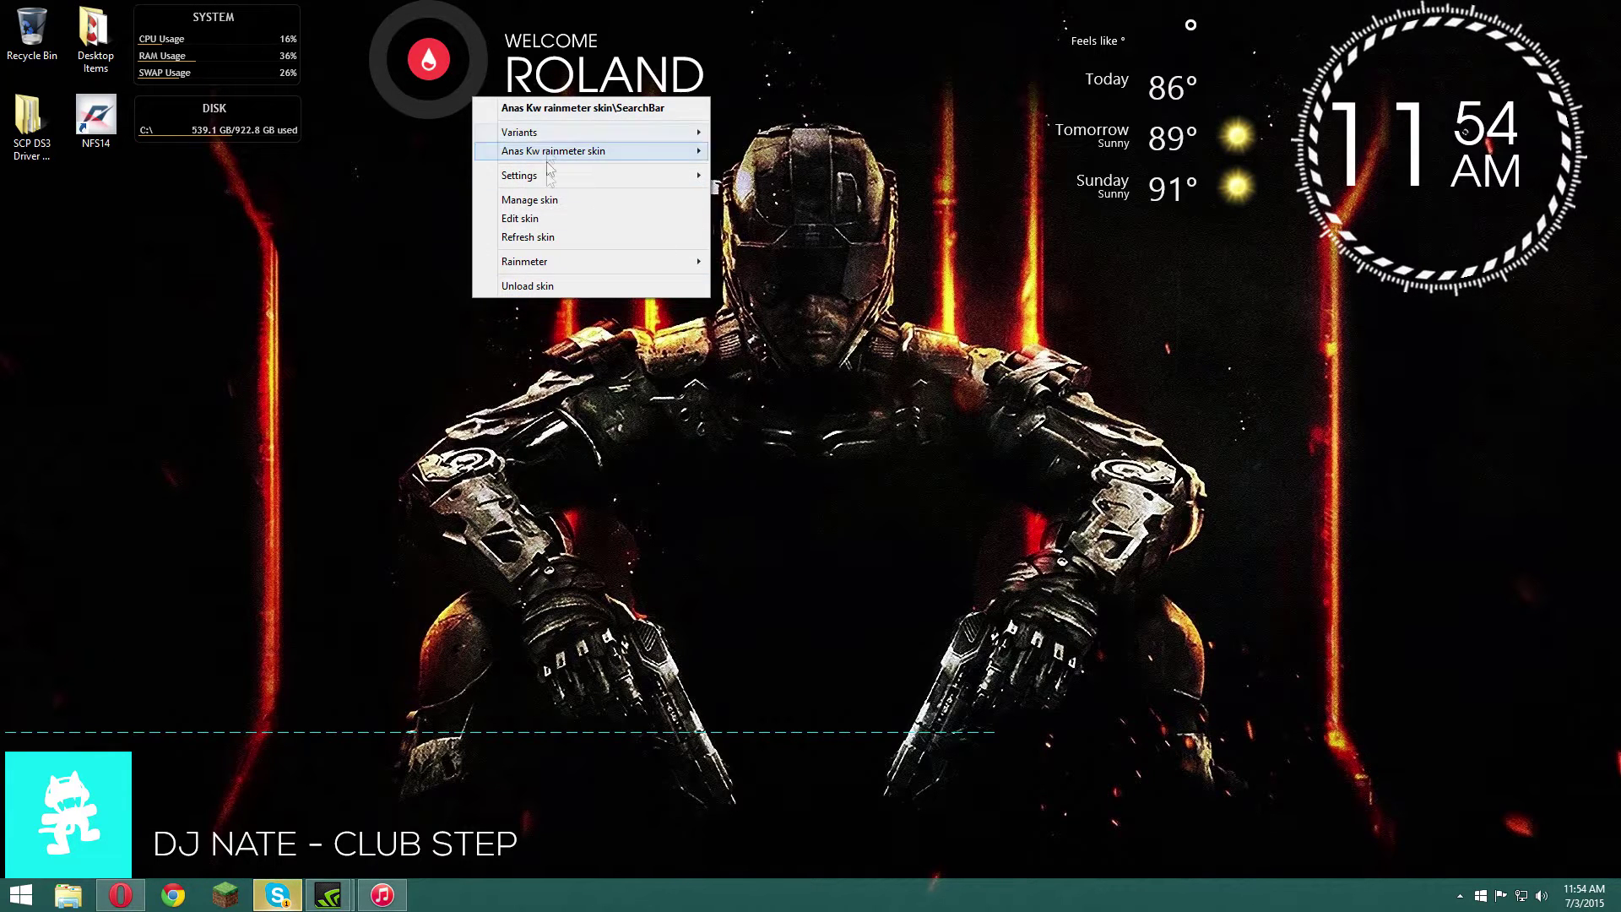
pyautogui.moveTo(541, 263)
pyautogui.click(736, 261)
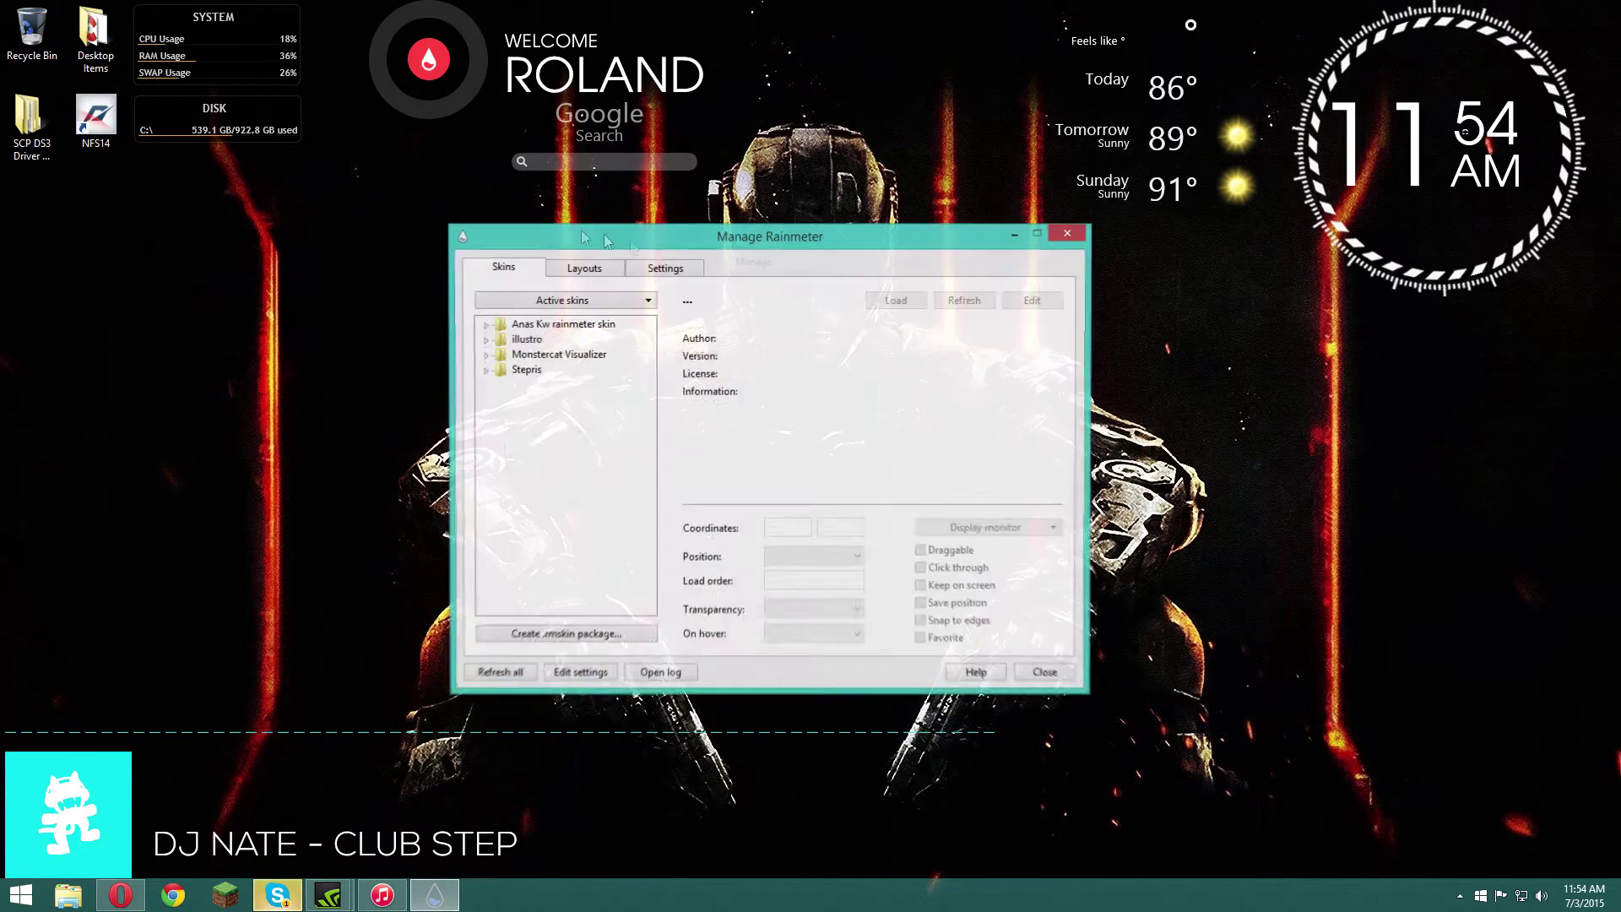
pyautogui.moveTo(684, 235); pyautogui.dragTo(838, 262)
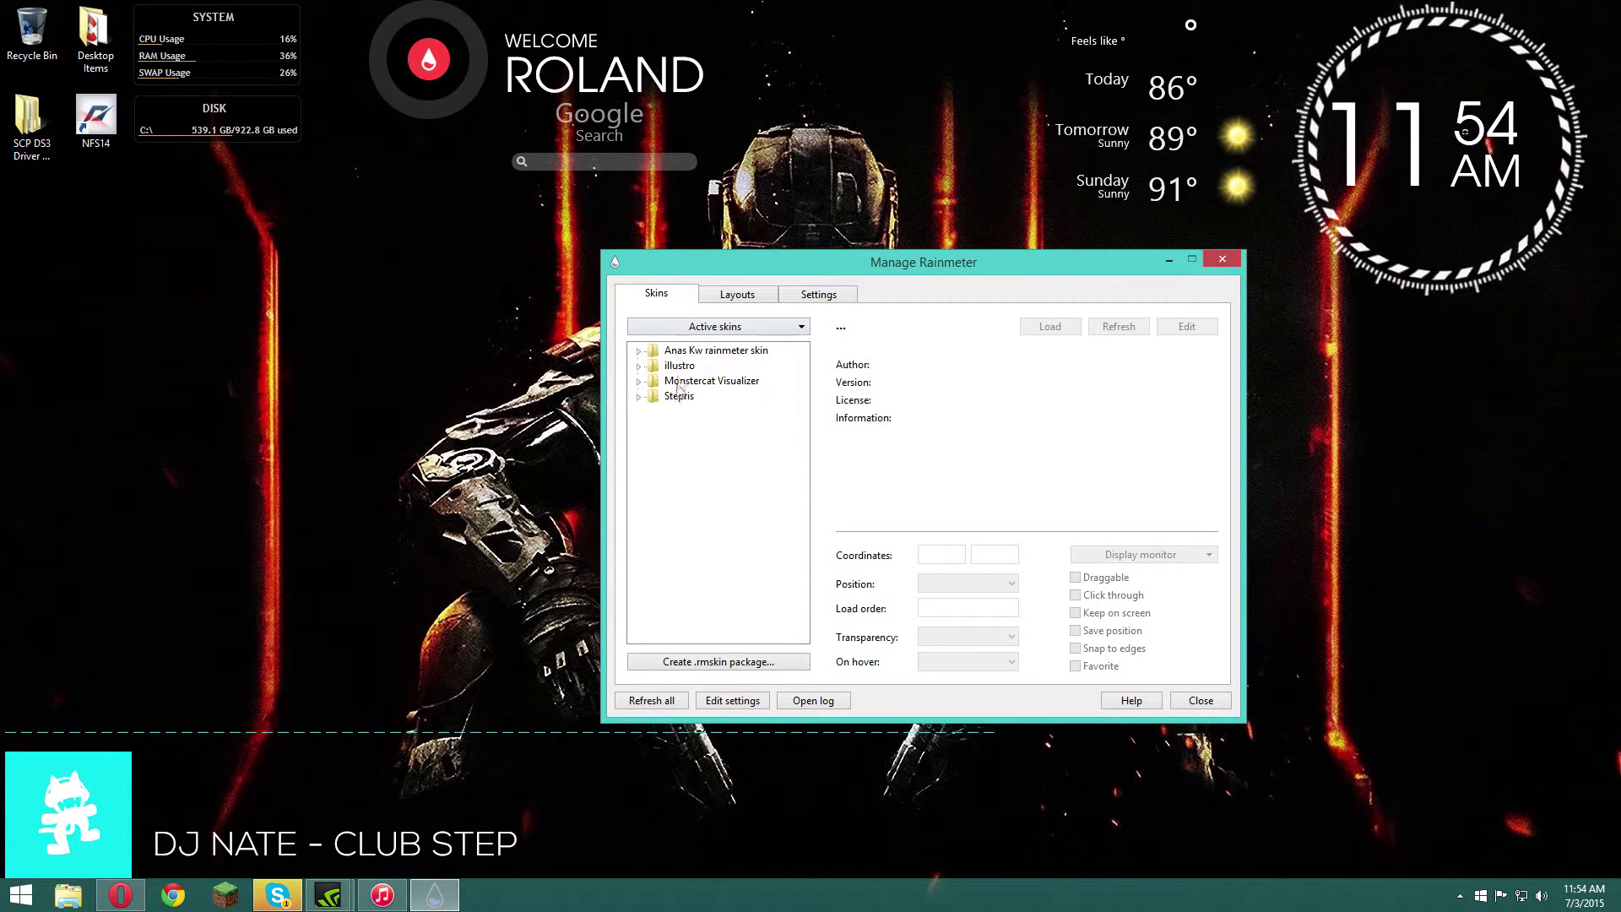
# Toggle illustro open and shut, then expand Anas Kw rainmeter skin to list bar_R through Winamp.
pyautogui.click(640, 367)
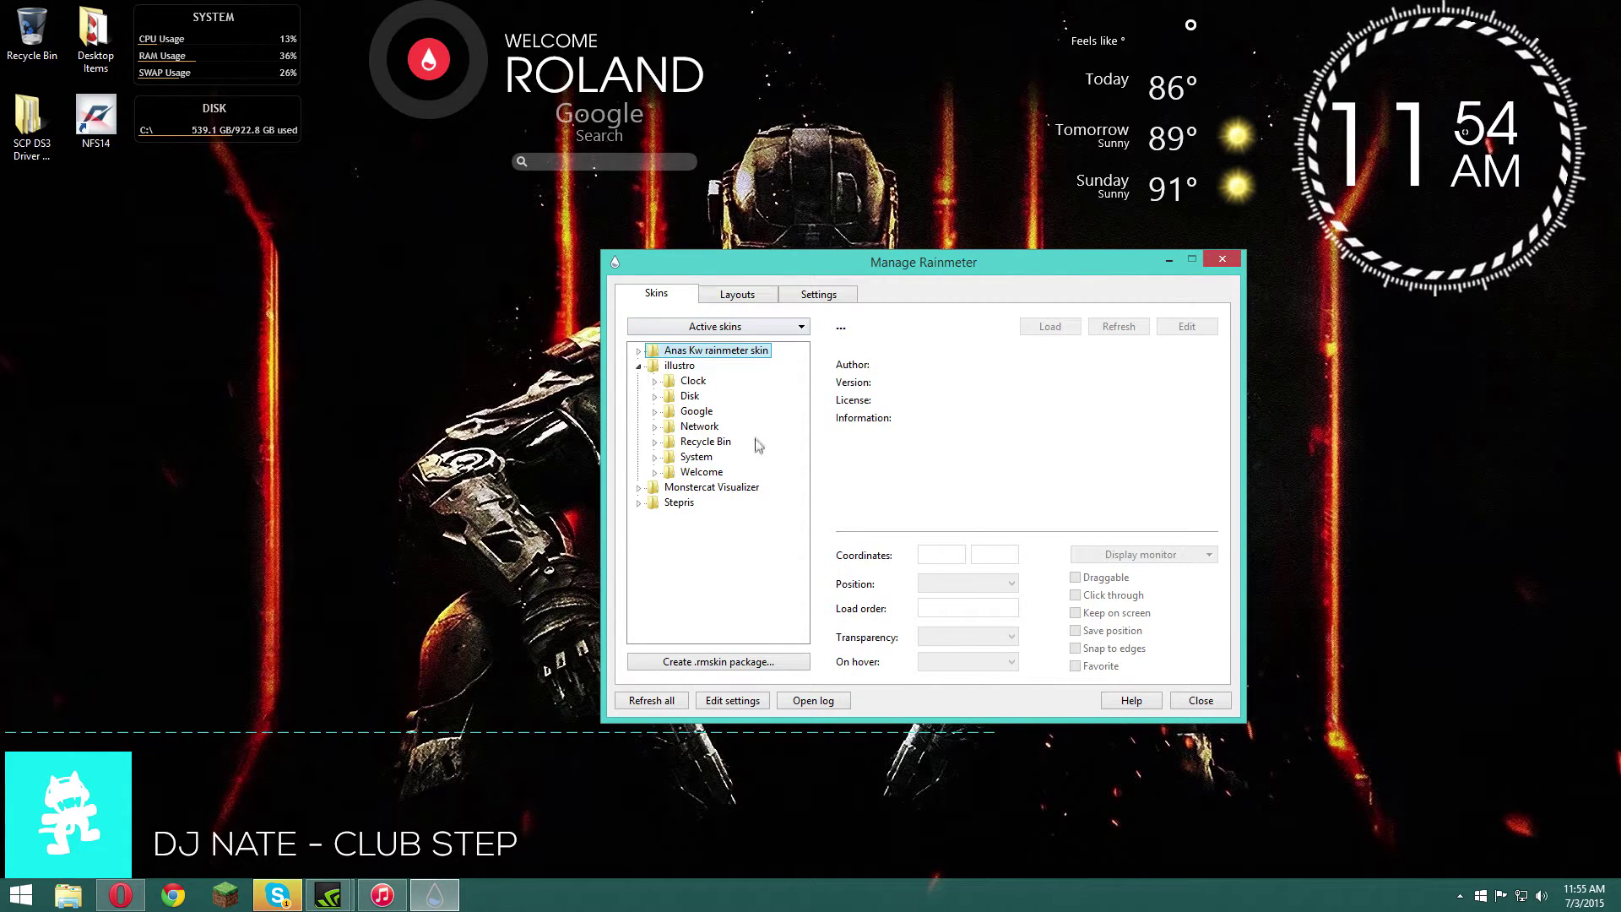
pyautogui.click(639, 366)
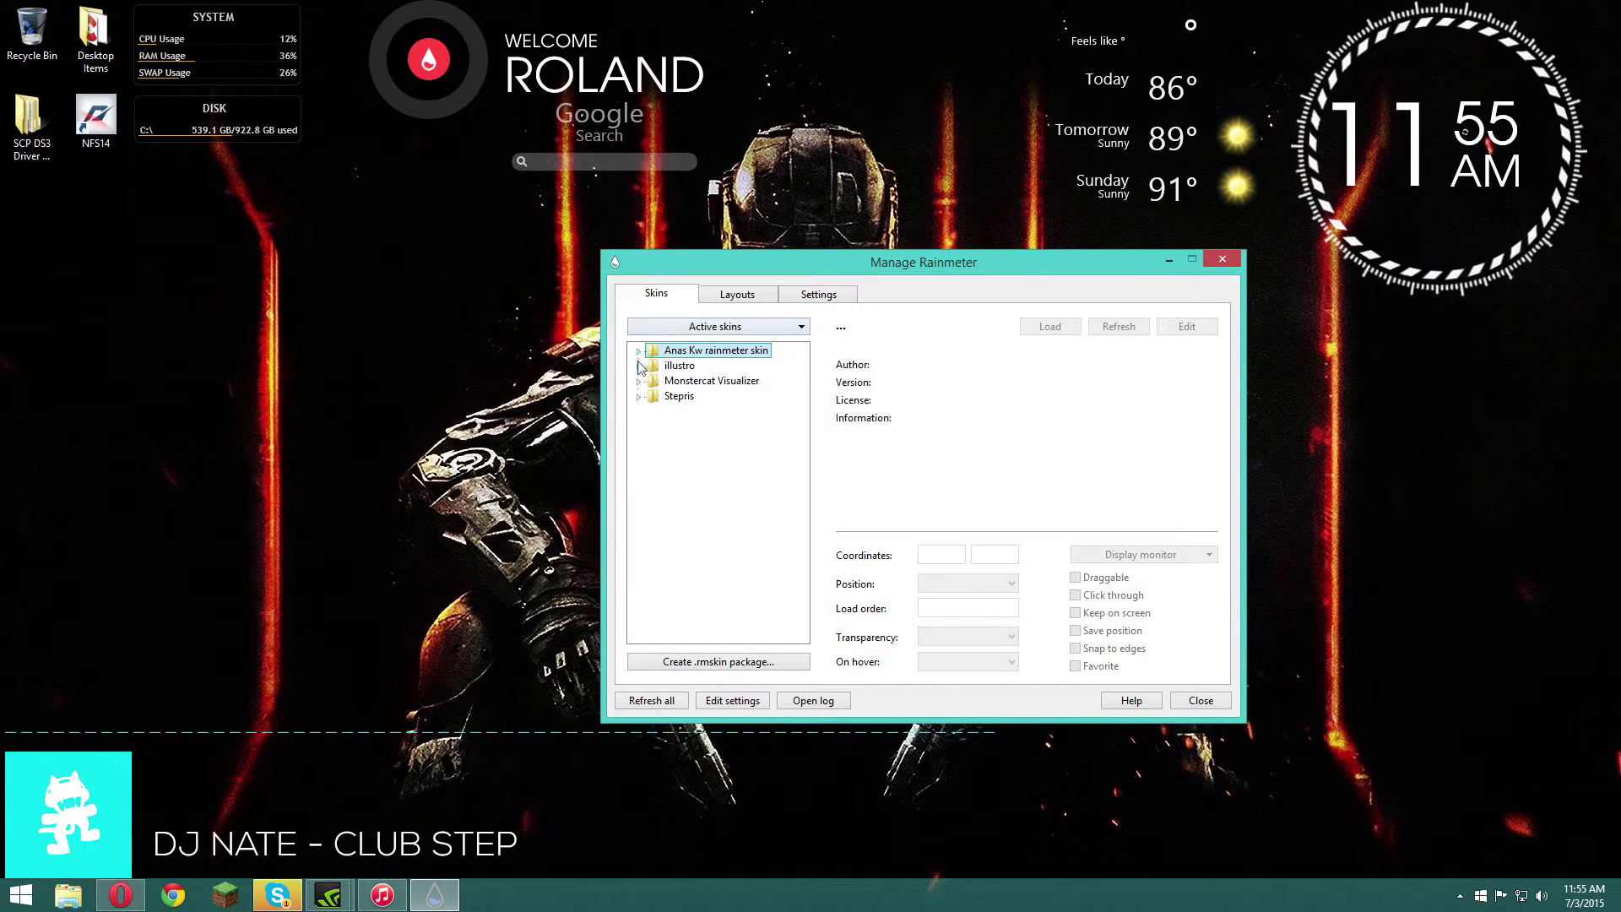
pyautogui.click(640, 352)
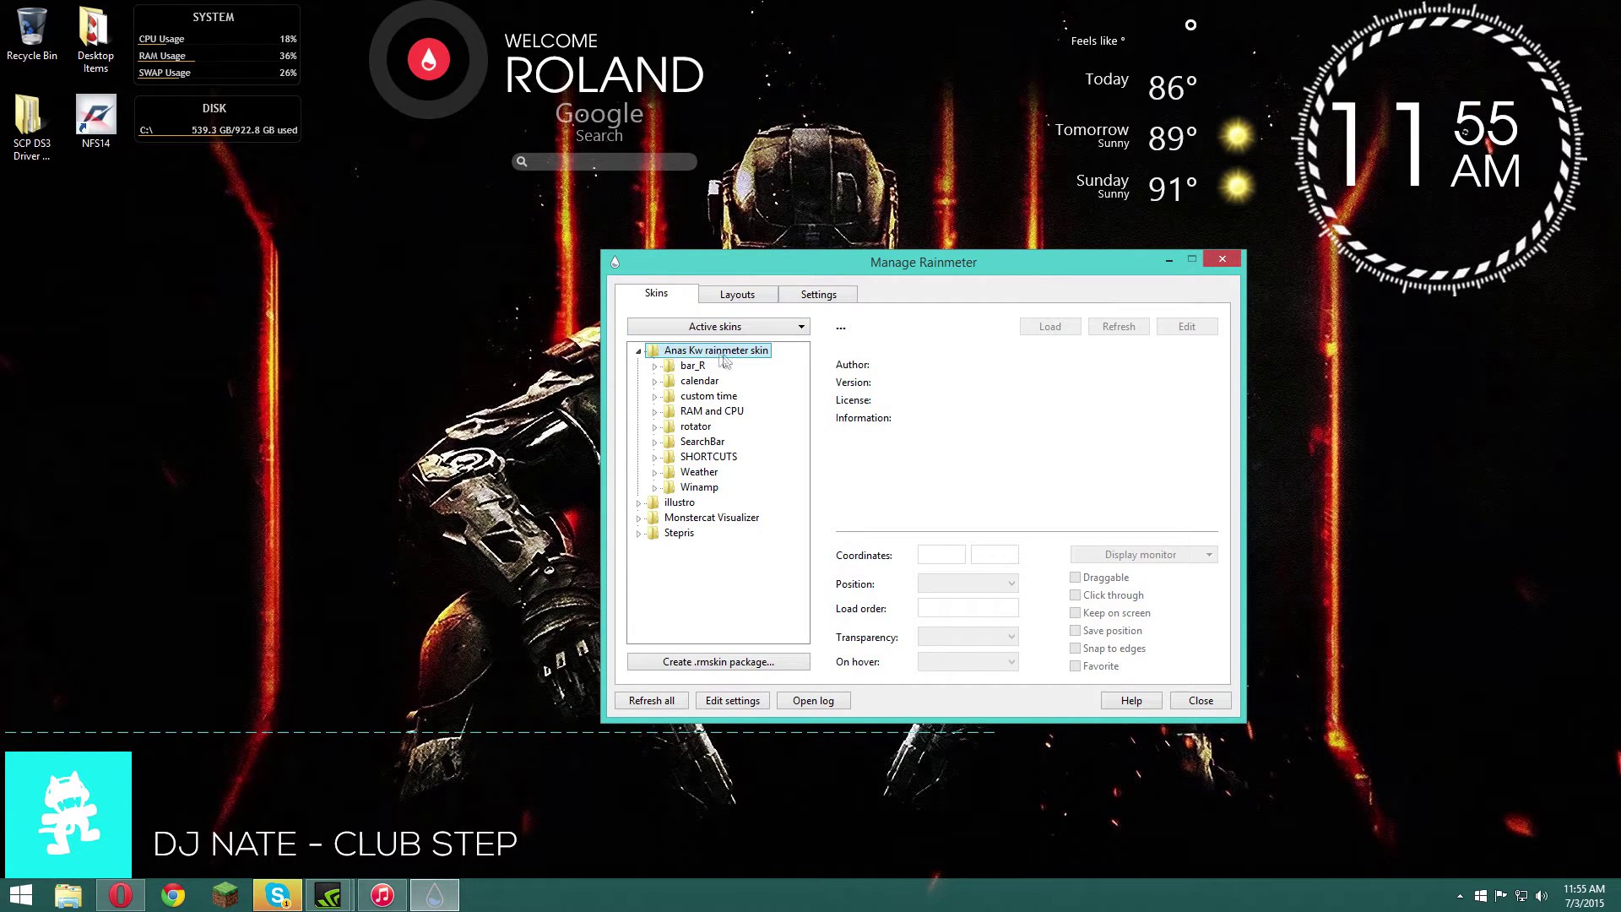
# Load the bar_R right_sidebar.ini skin, place it at 490, 0, then unload it.
pyautogui.click(655, 366)
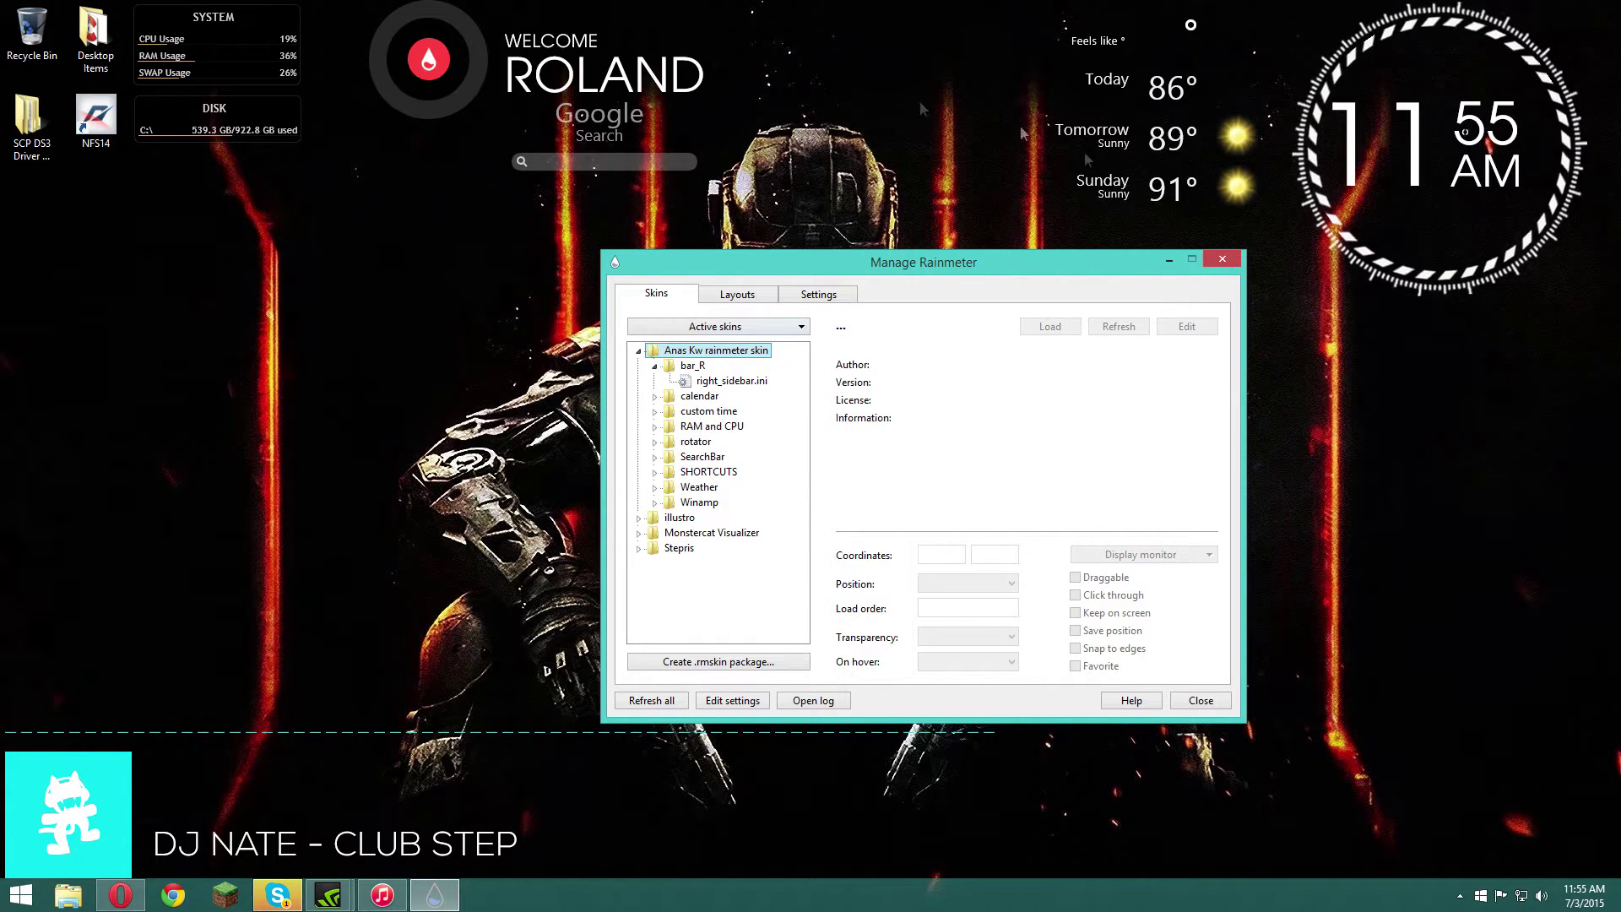
pyautogui.click(731, 381)
pyautogui.click(1048, 329)
pyautogui.moveTo(486, 380); pyautogui.dragTo(568, 378)
pyautogui.rightClick(562, 372)
pyautogui.click(582, 564)
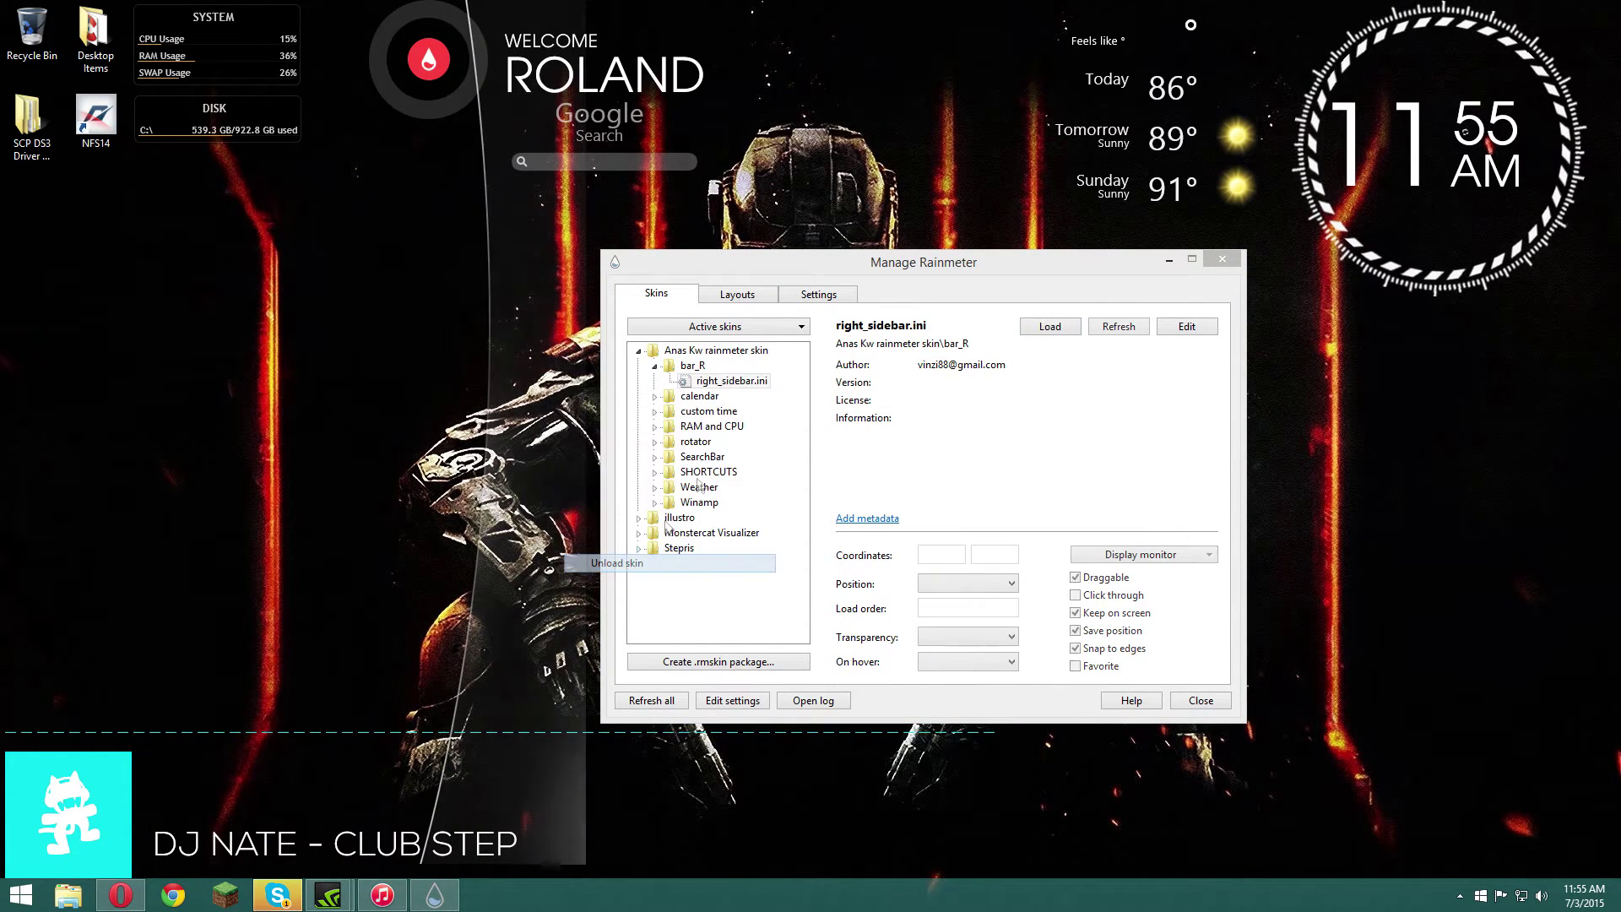
pyautogui.click(655, 367)
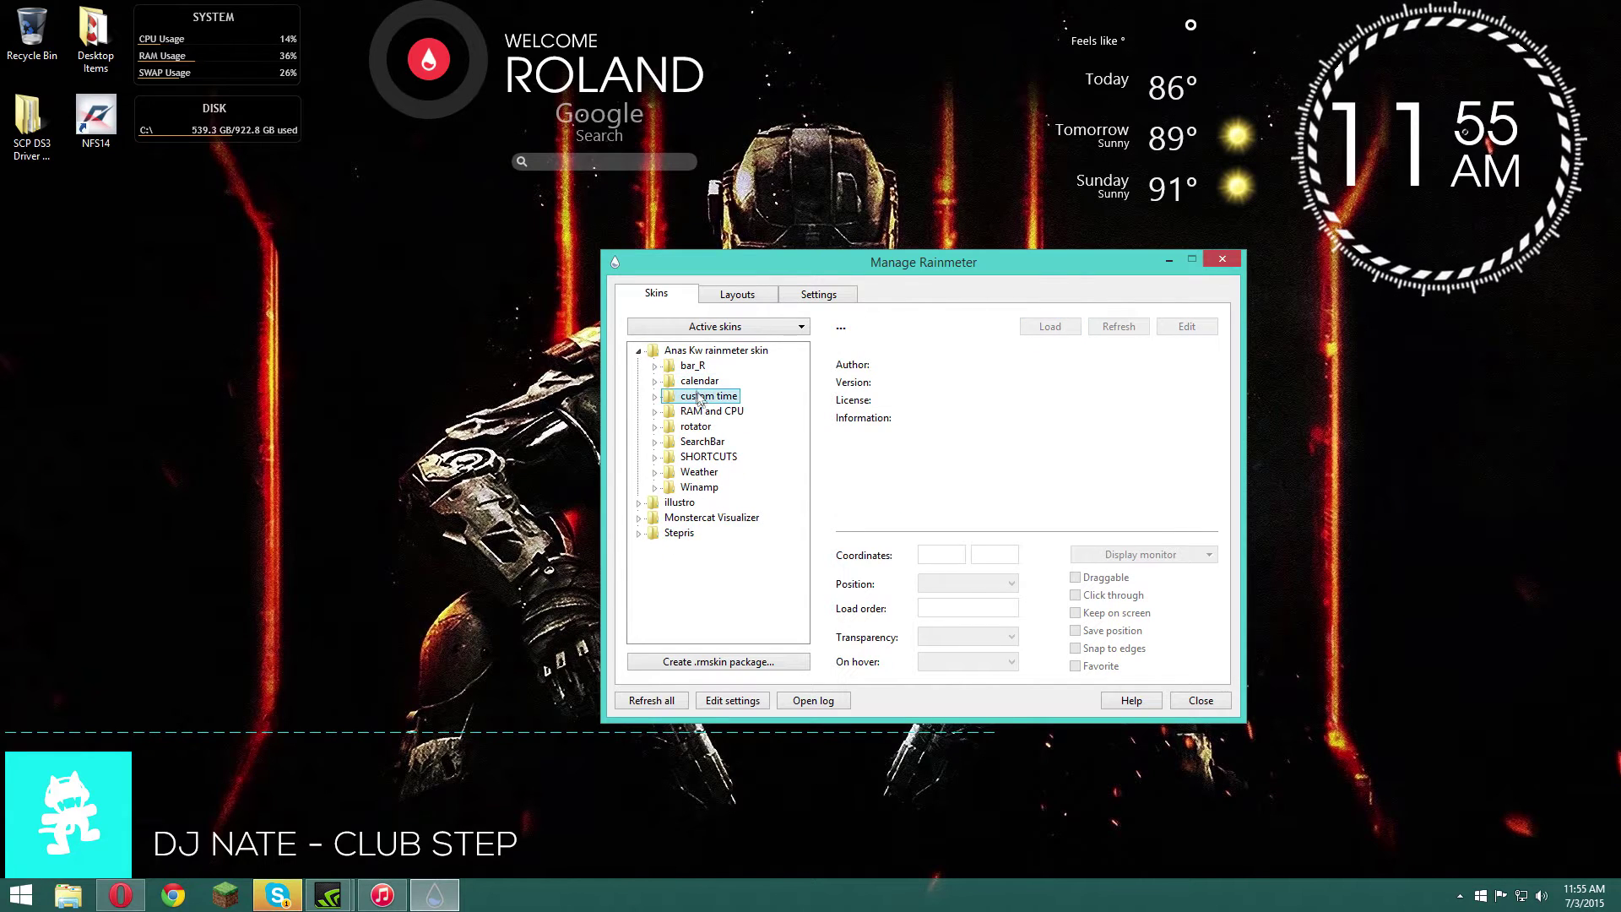
# Browse the rotator, SearchBar, Weather and Winamp folders, then view right_sidebar.ini details.
pyautogui.click(696, 426)
pyautogui.click(700, 442)
pyautogui.click(697, 472)
pyautogui.click(697, 488)
pyautogui.click(639, 352)
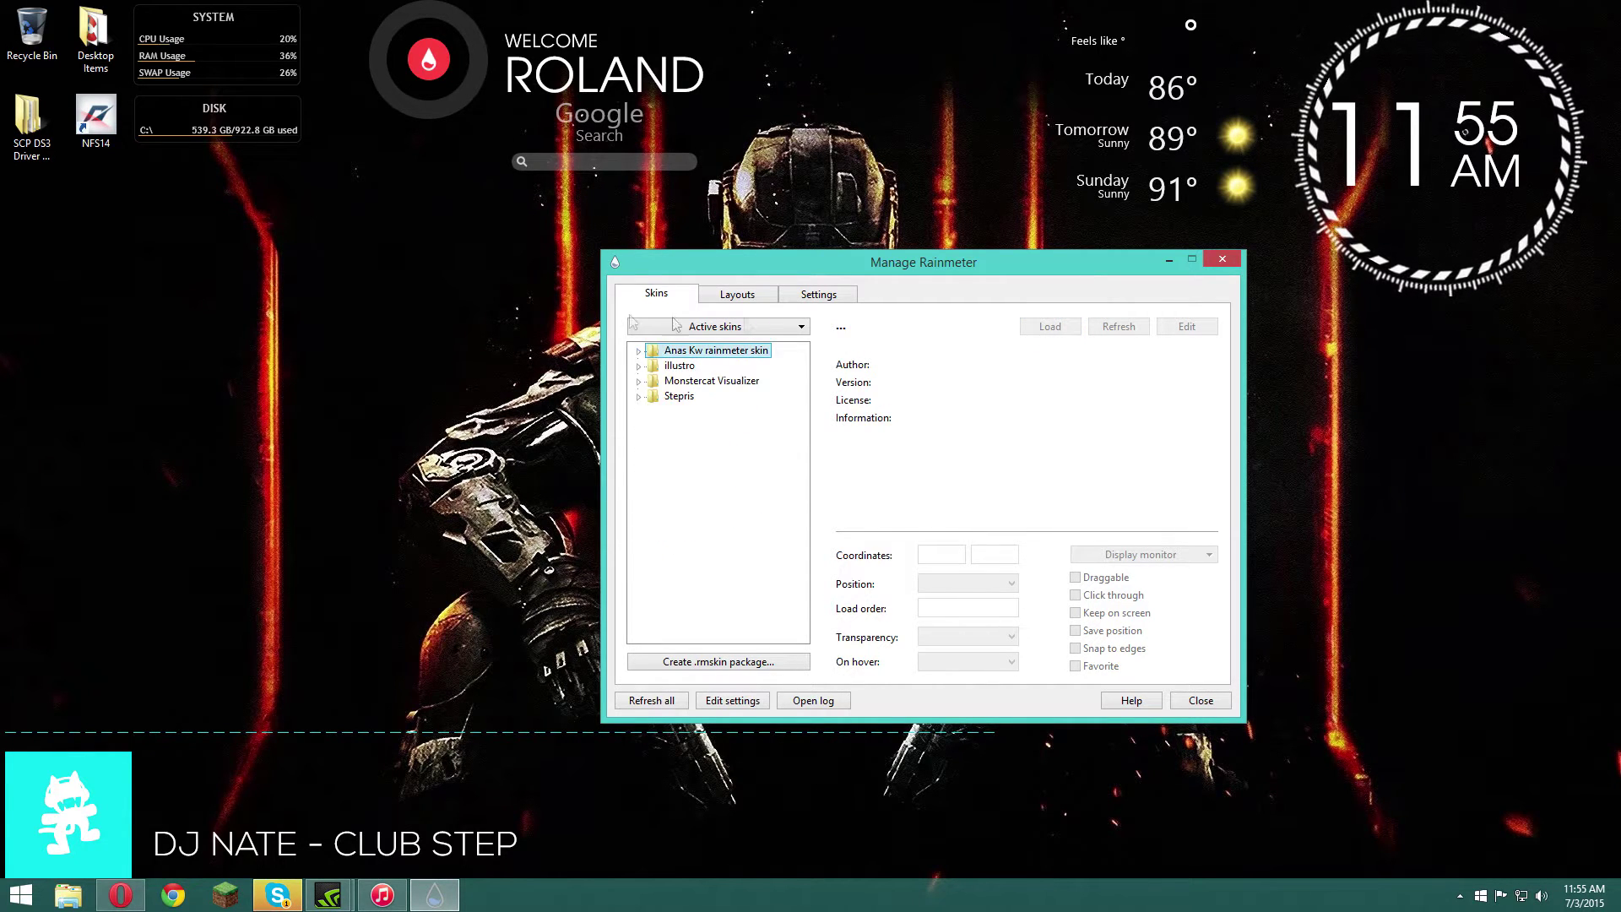
pyautogui.click(639, 351)
pyautogui.click(638, 351)
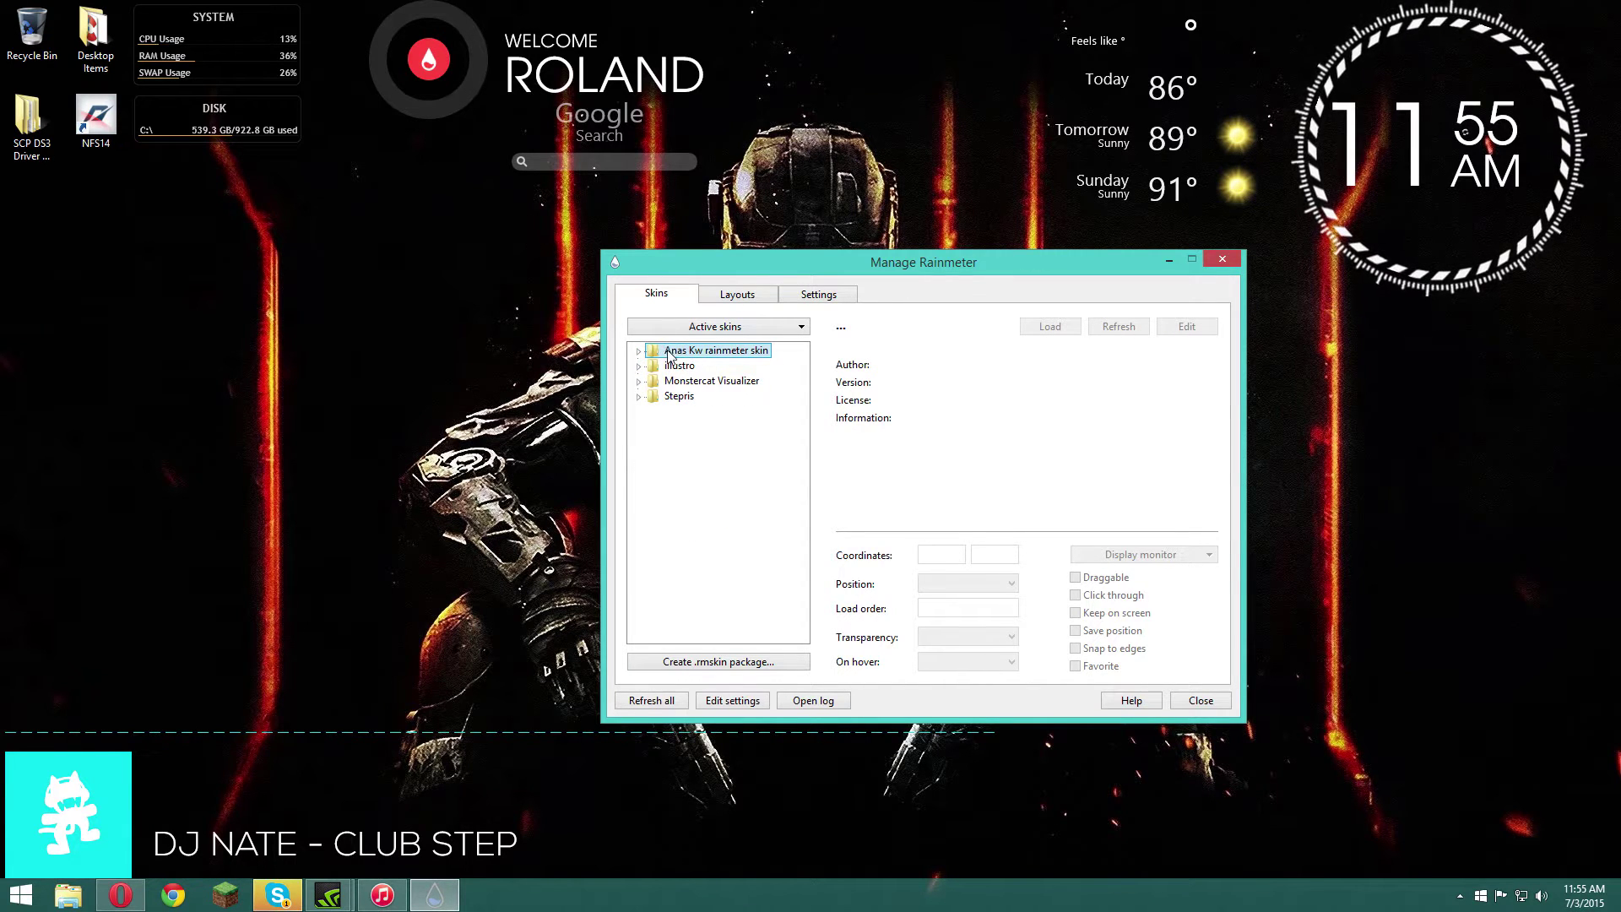
pyautogui.click(639, 353)
pyautogui.click(697, 368)
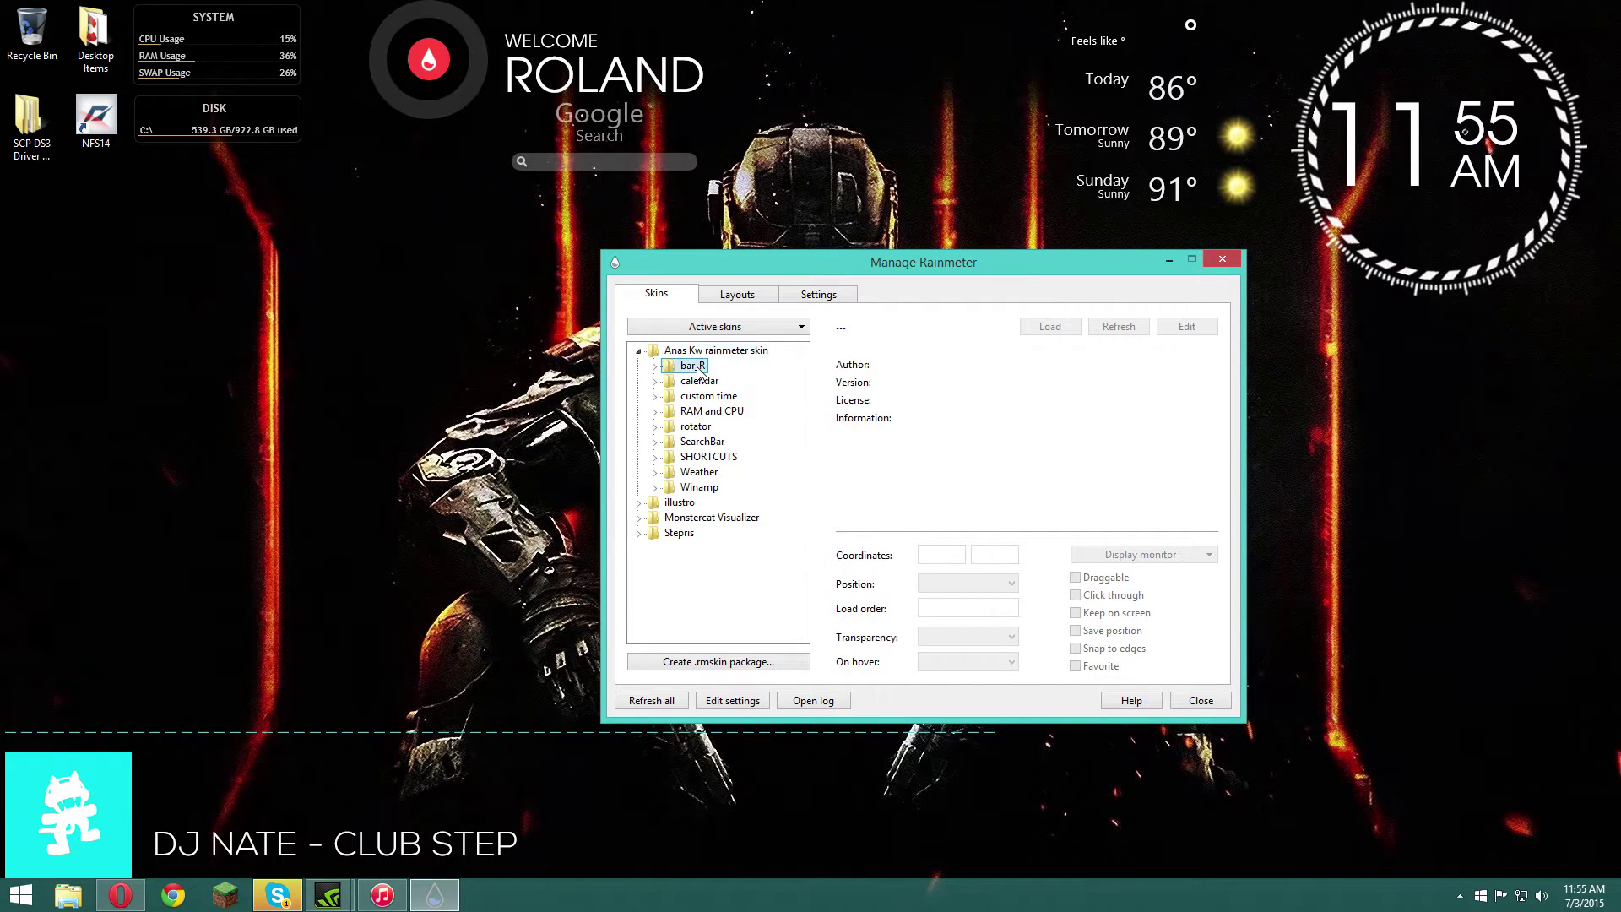
pyautogui.click(654, 367)
pyautogui.click(700, 382)
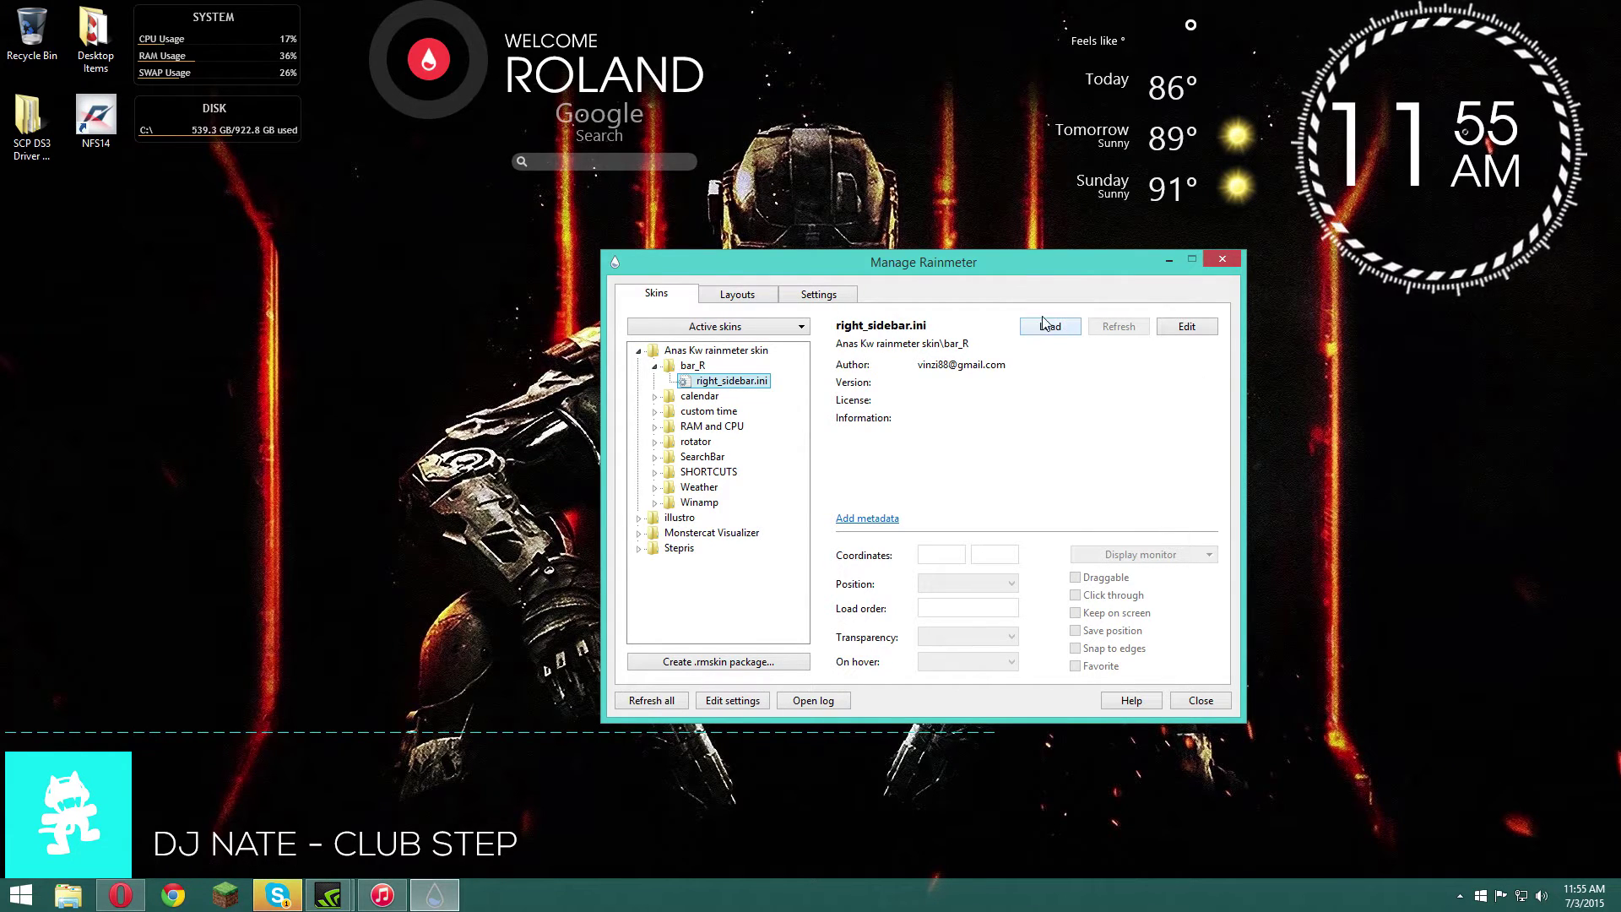
# Dismiss the desktop and red drop menus, collapse Anas Kw, and expand illustro.
pyautogui.rightClick(264, 325)
pyautogui.click(304, 360)
pyautogui.rightClick(451, 98)
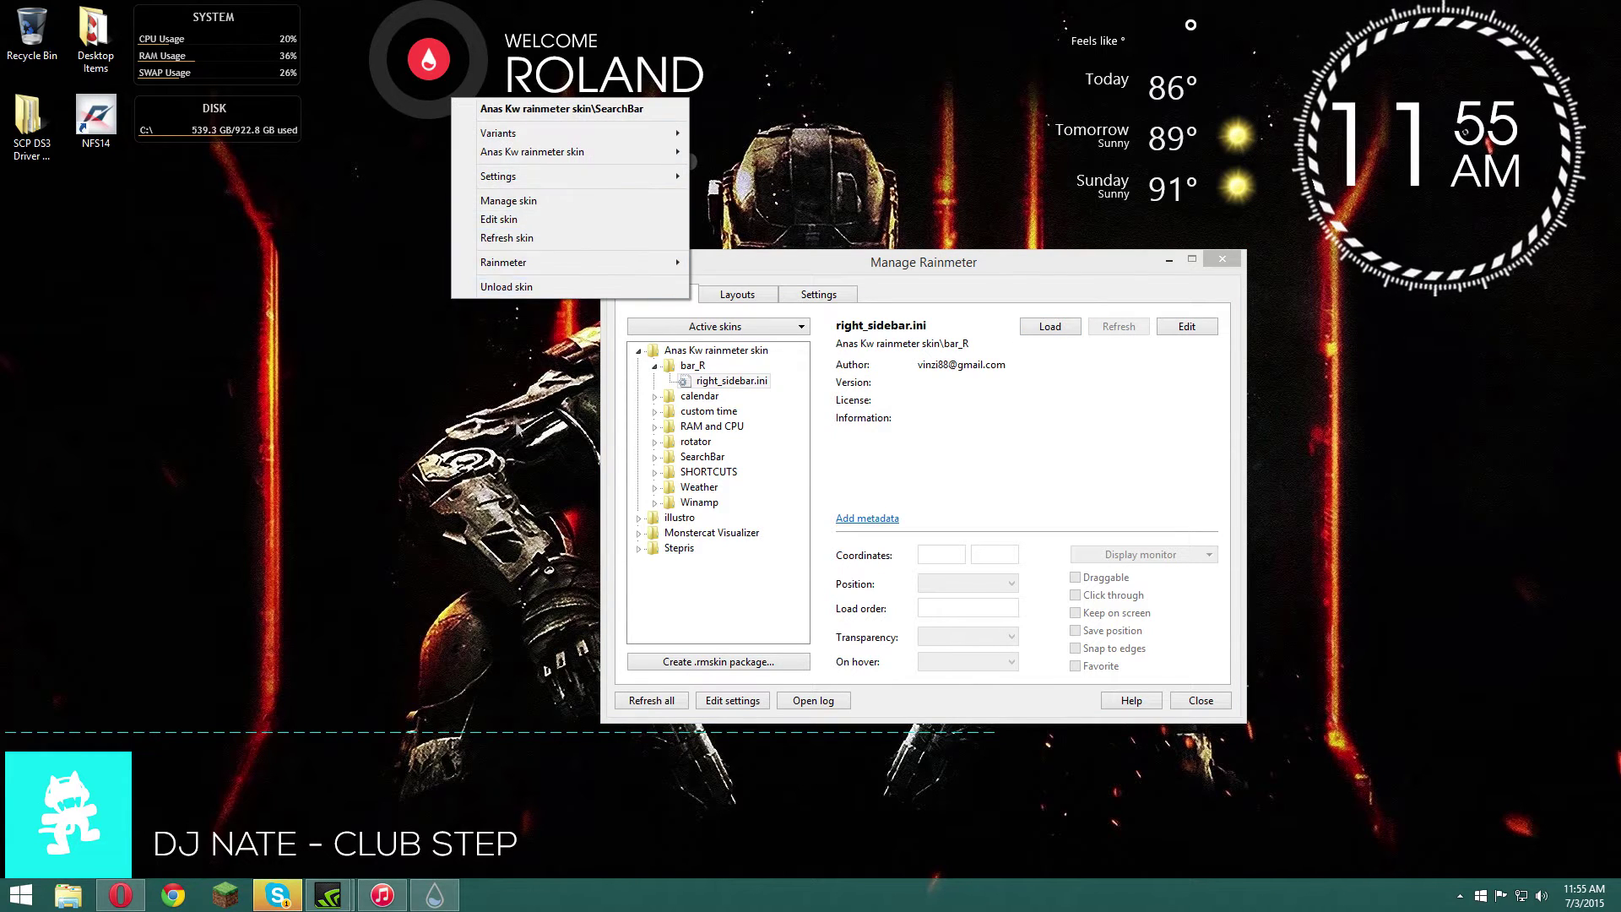
pyautogui.click(752, 528)
pyautogui.click(654, 366)
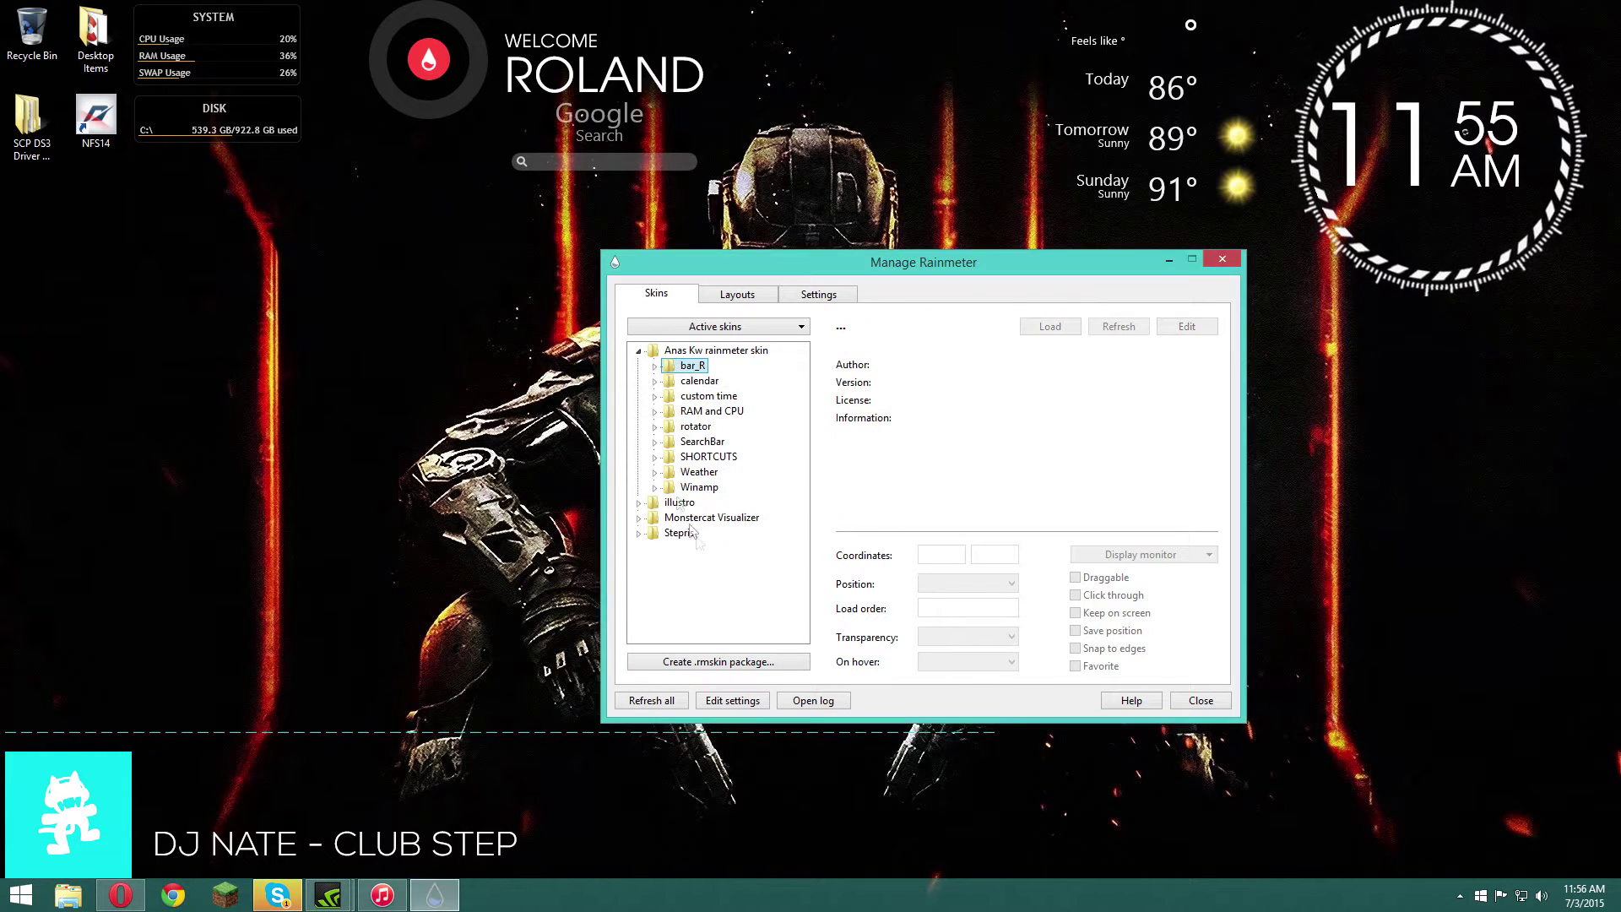
pyautogui.click(639, 350)
pyautogui.click(639, 366)
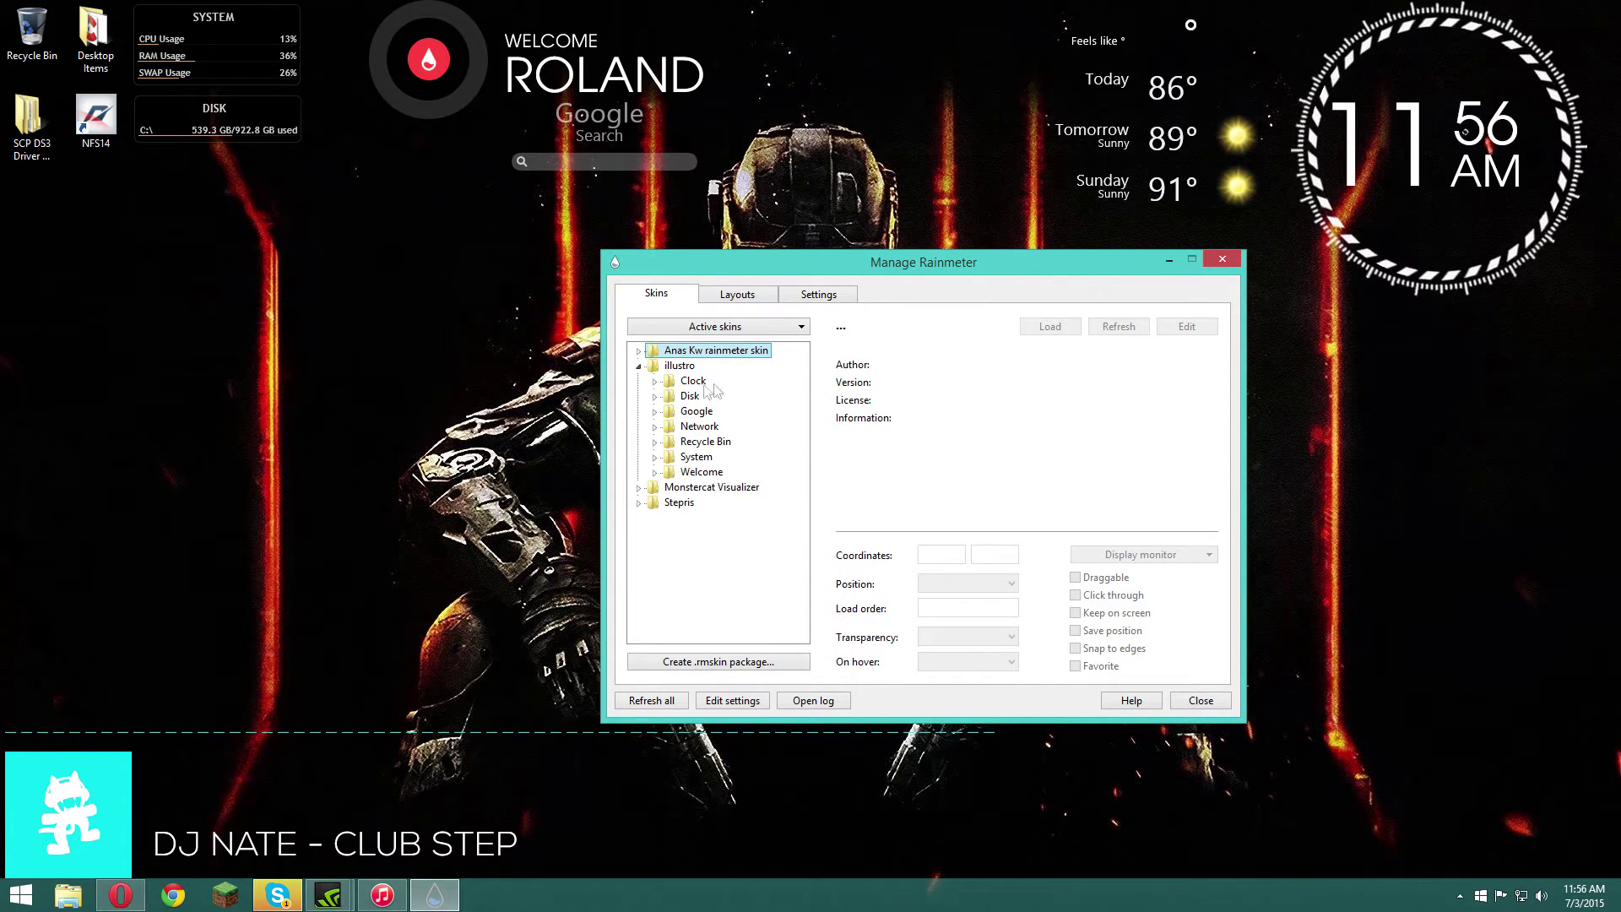
# Collapse illustro, peek into Stepris, then view rotator.ini details under Anas Kw > rotator.
pyautogui.click(639, 367)
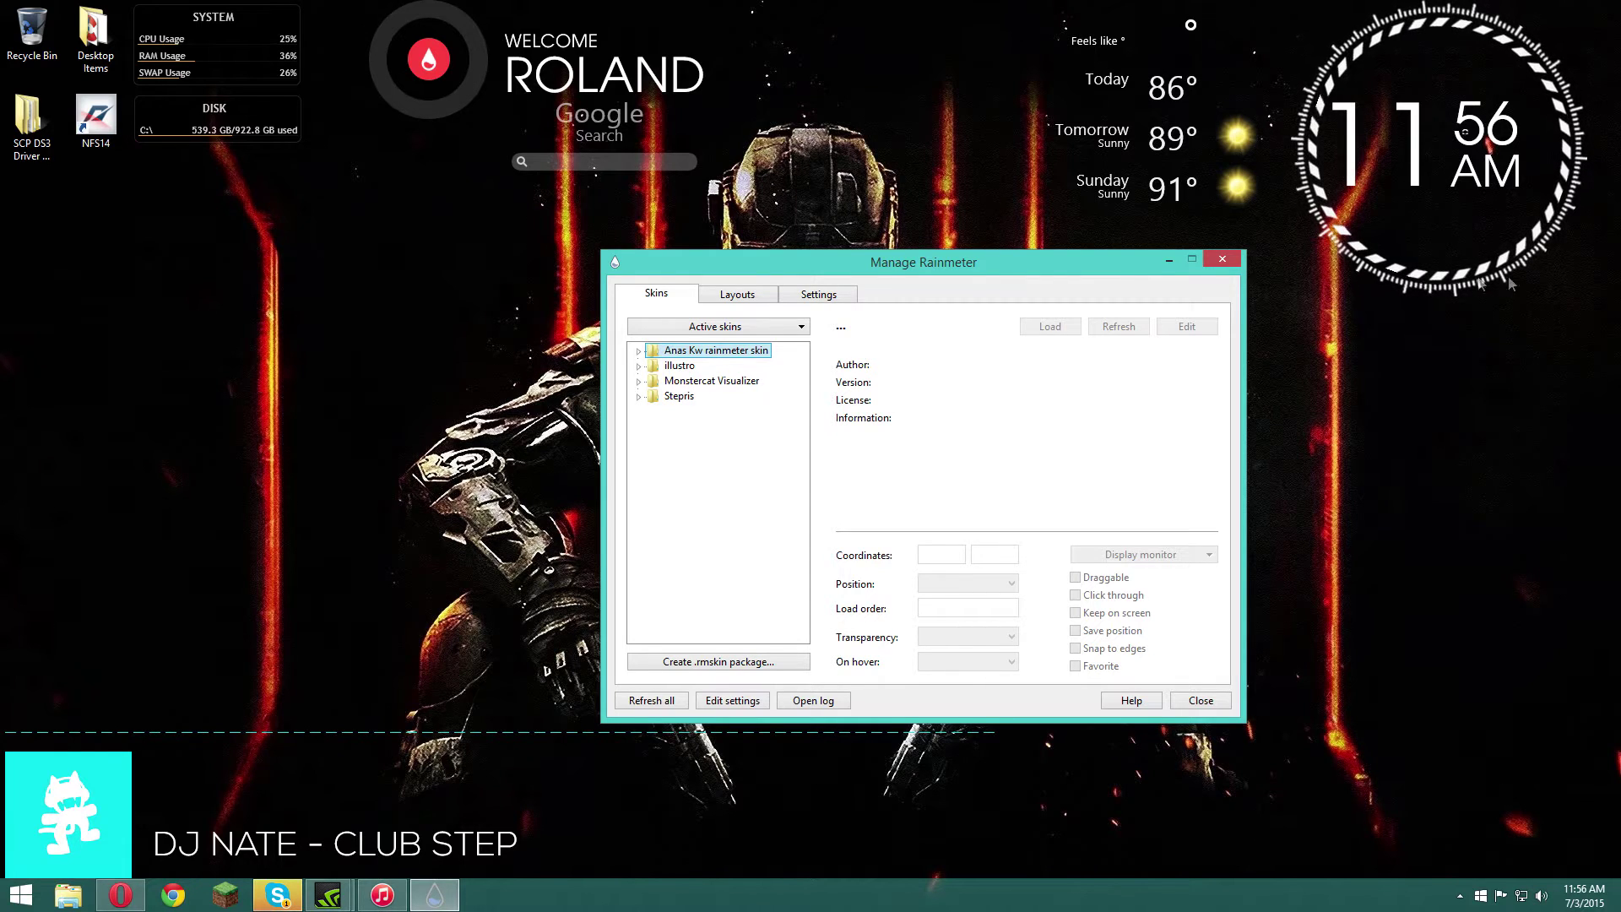
pyautogui.click(639, 397)
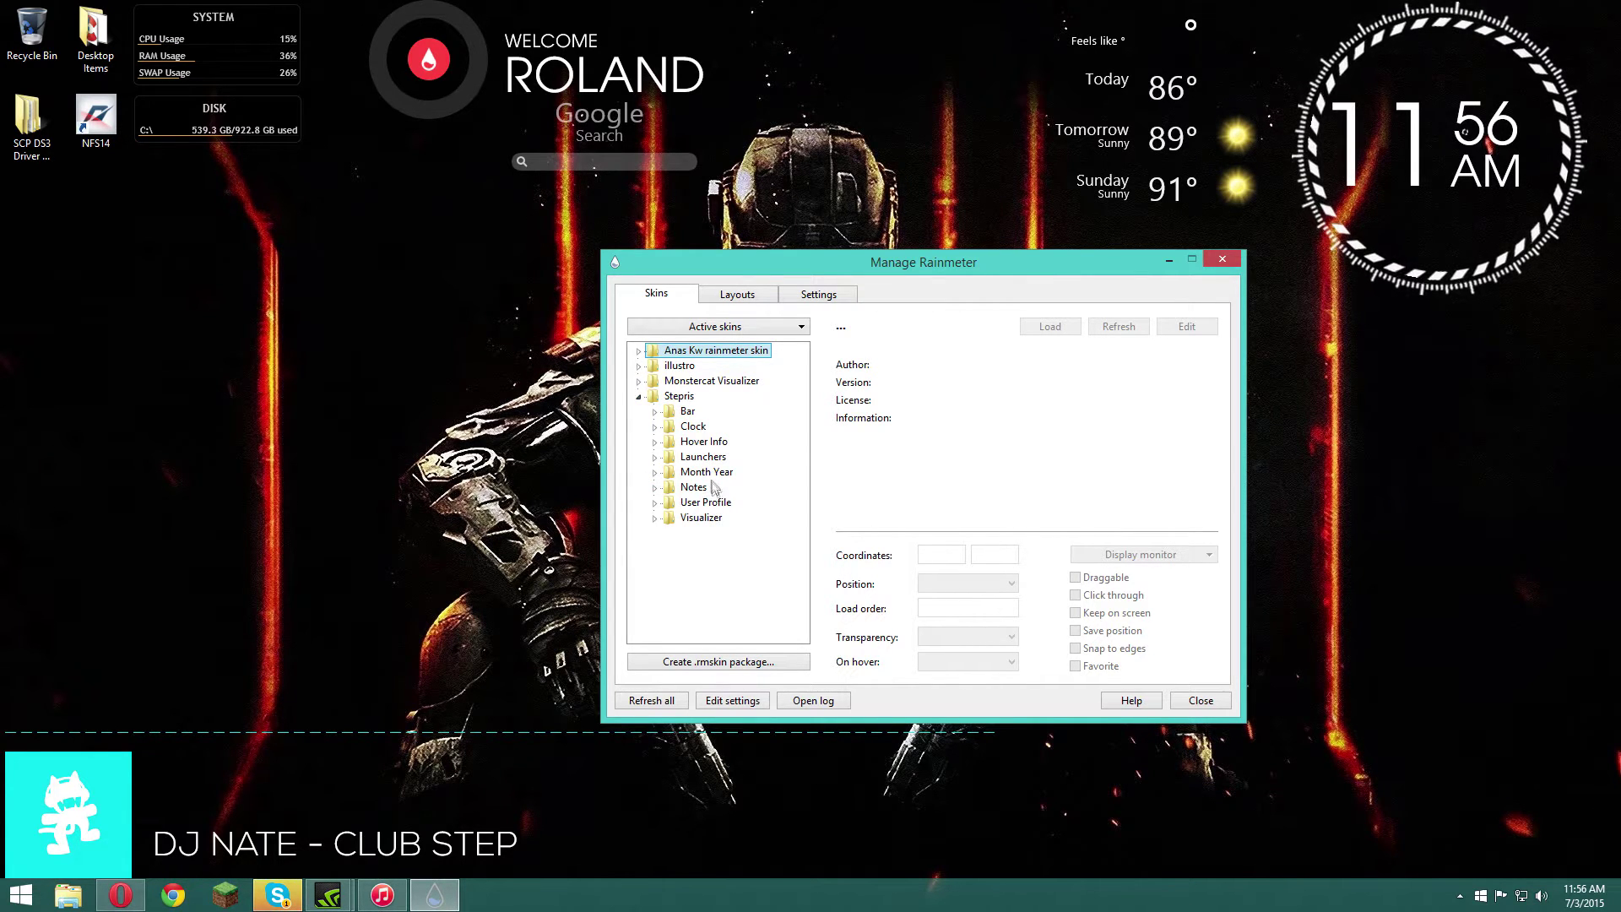
pyautogui.click(638, 397)
pyautogui.click(640, 351)
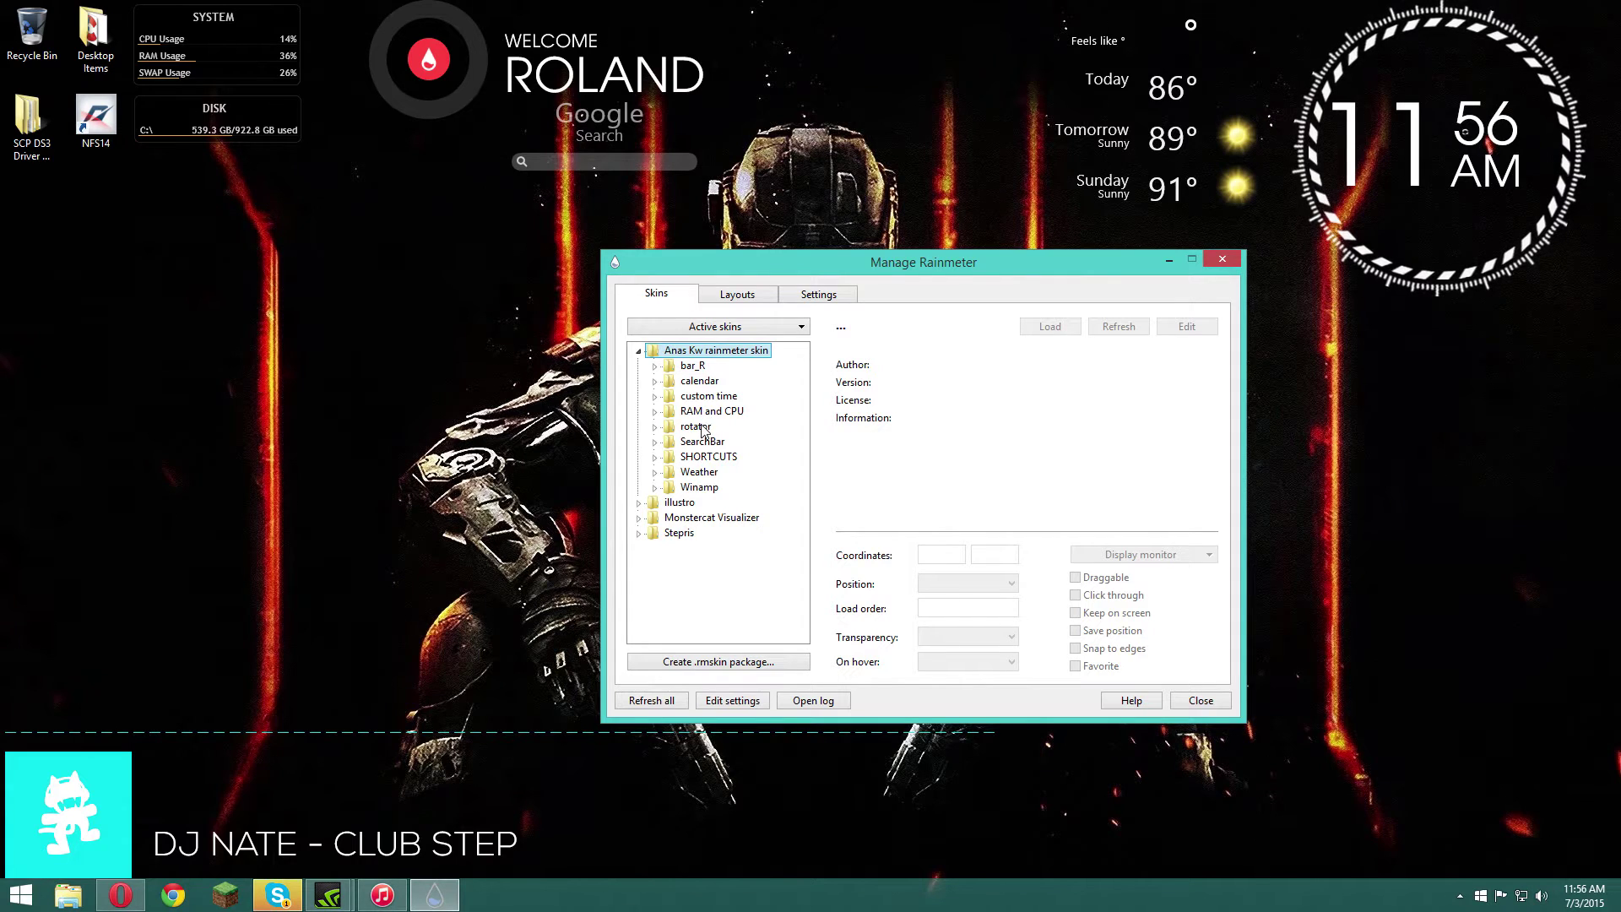
pyautogui.click(655, 427)
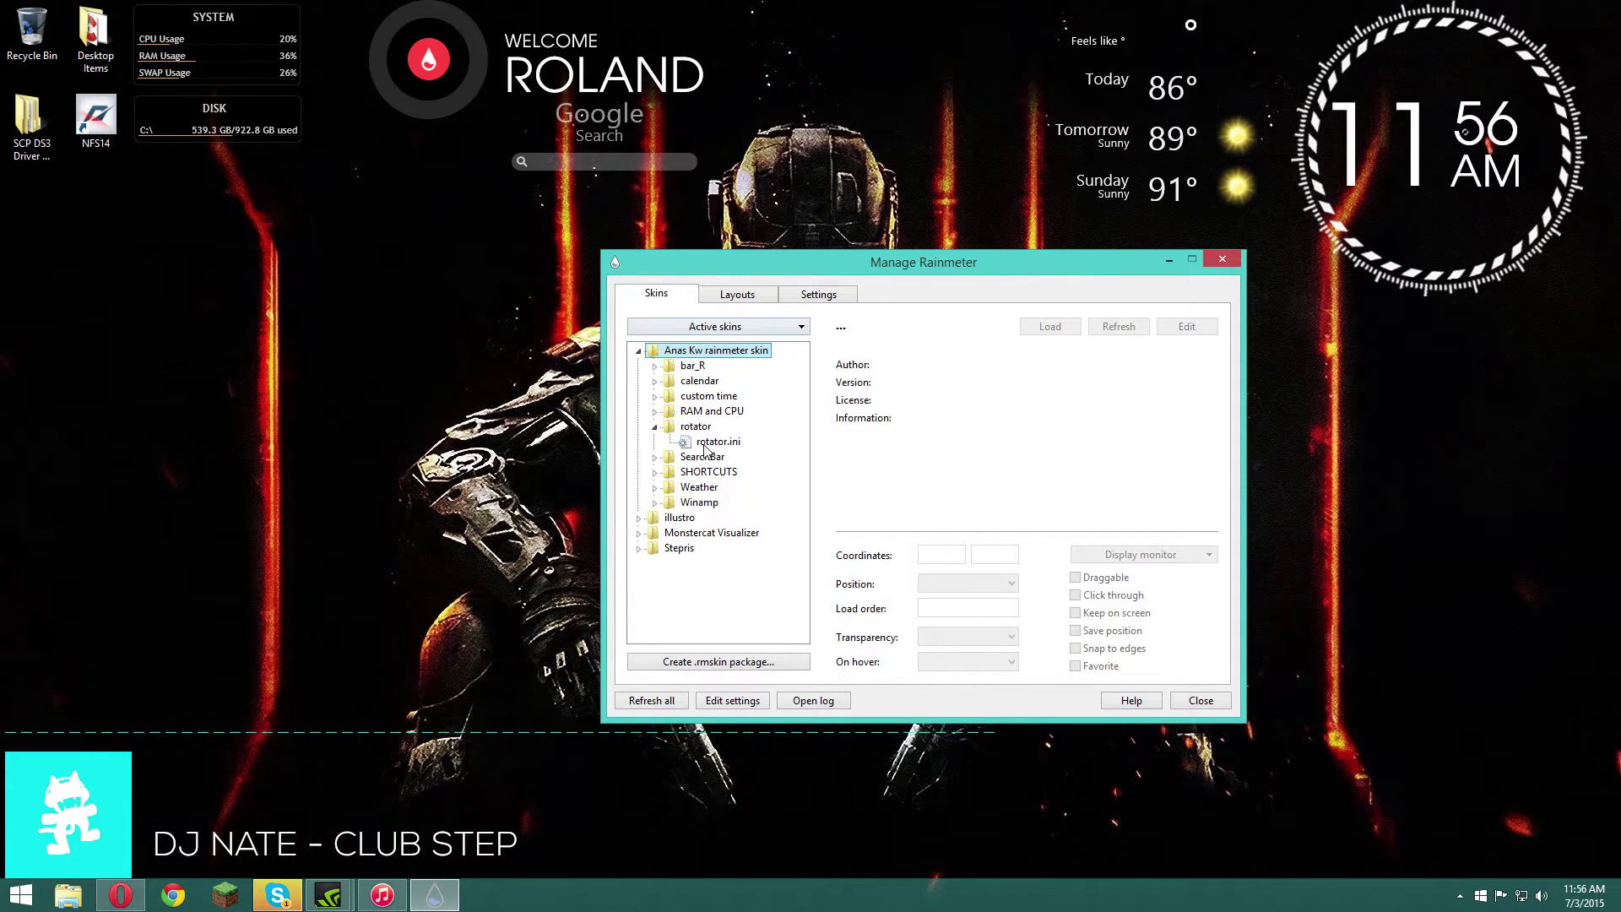
pyautogui.click(708, 444)
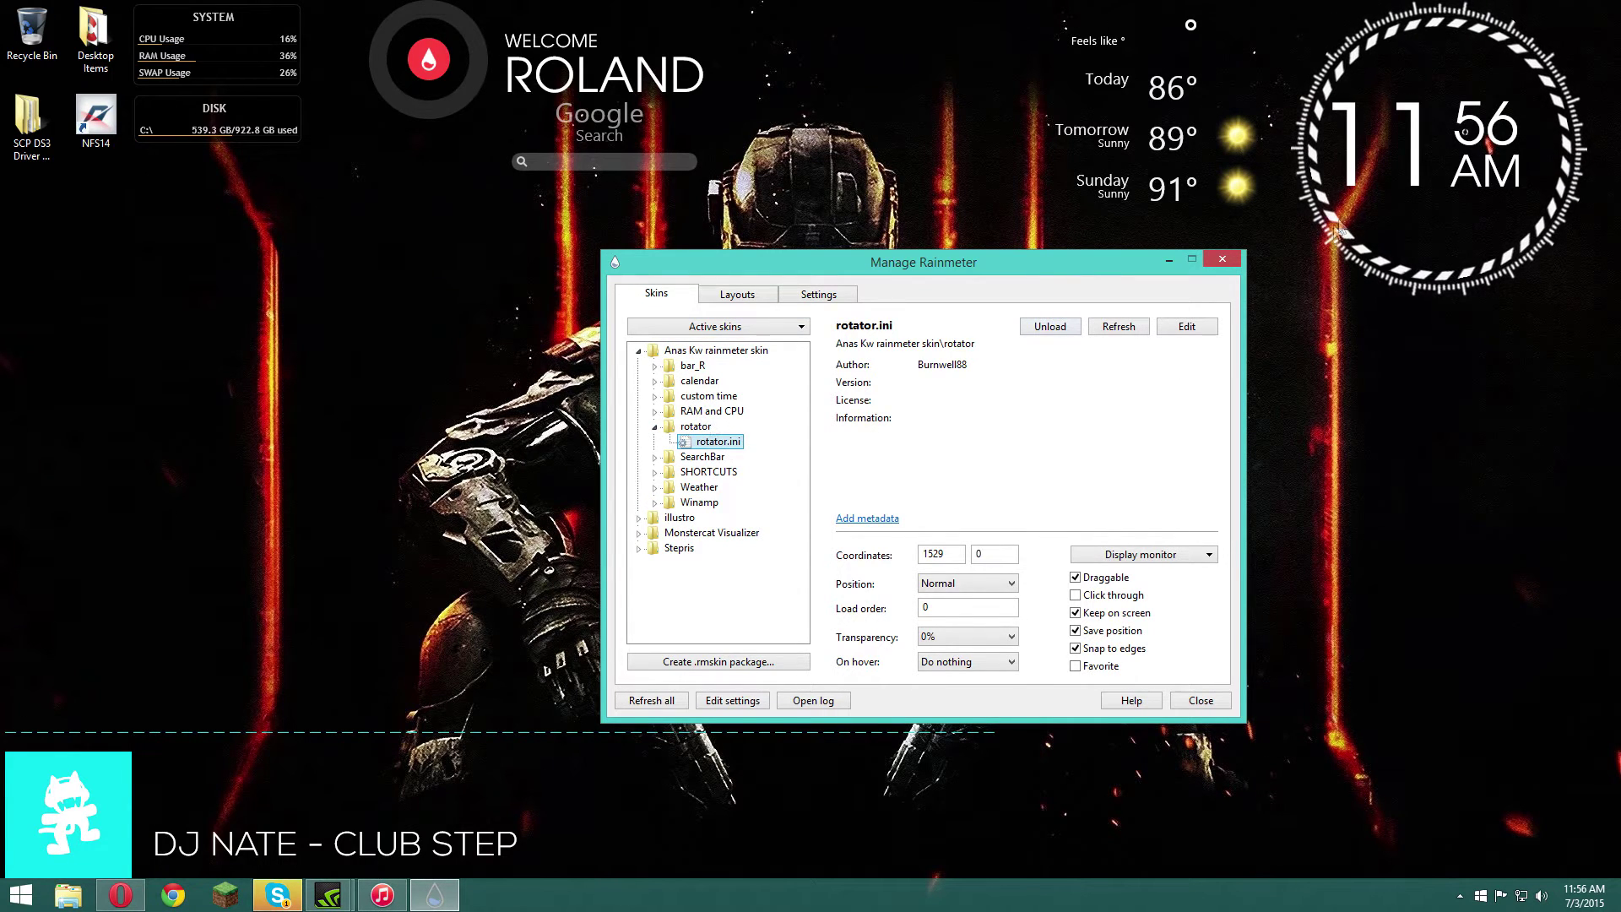
# View the Stepris Clock > clock.ini details, then collapse all folders to top level.
pyautogui.click(639, 352)
pyautogui.click(640, 398)
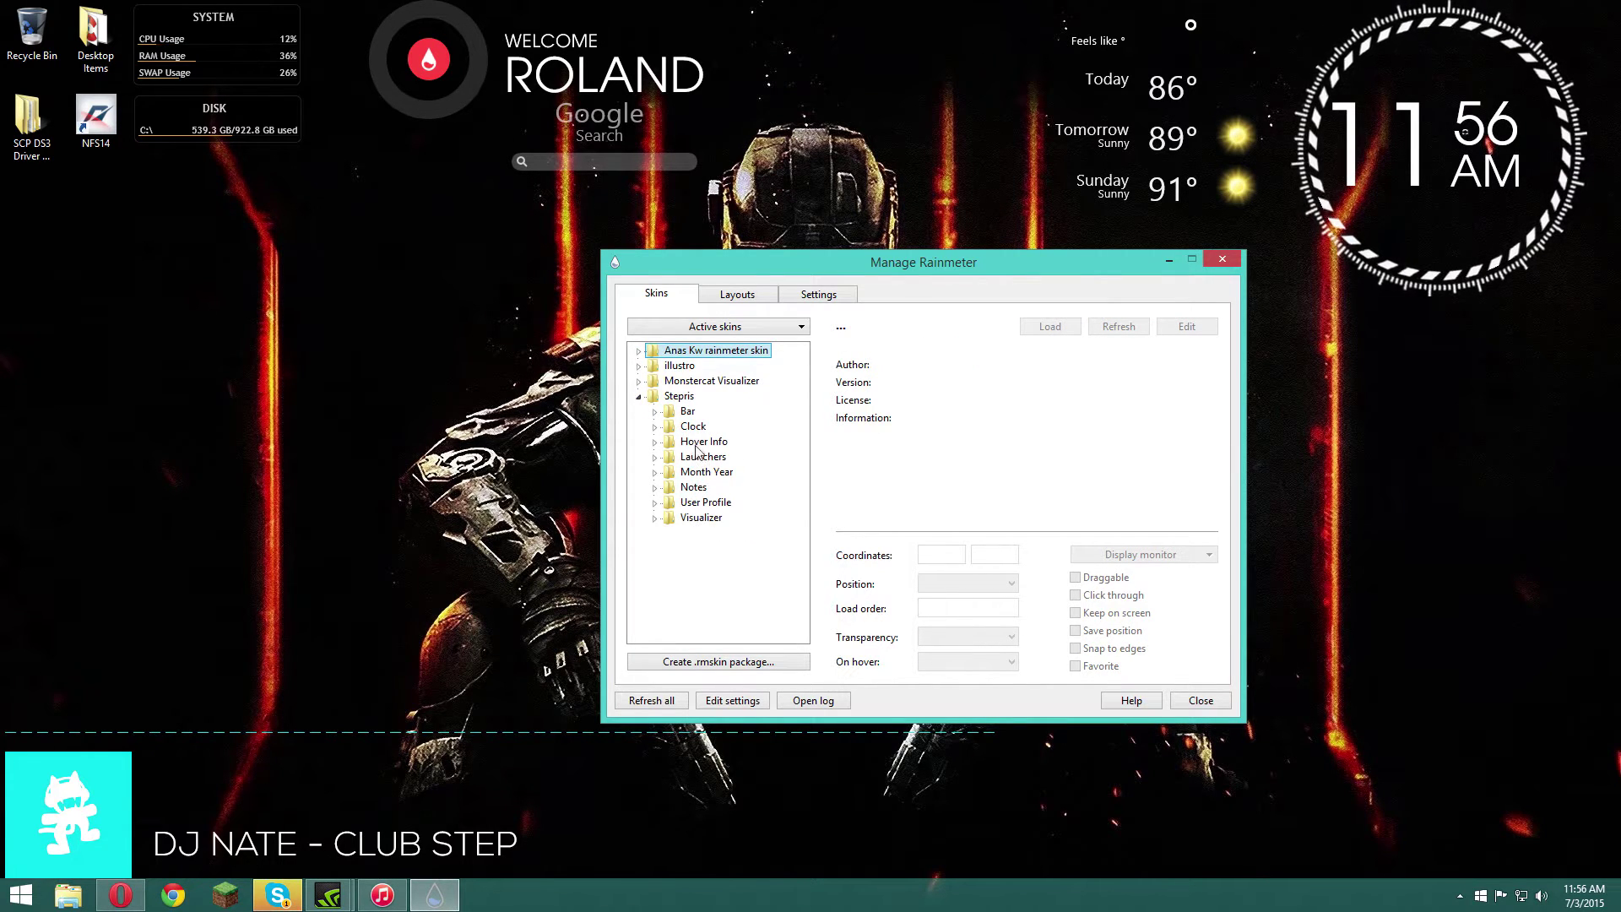
pyautogui.click(693, 426)
pyautogui.click(654, 427)
pyautogui.click(714, 441)
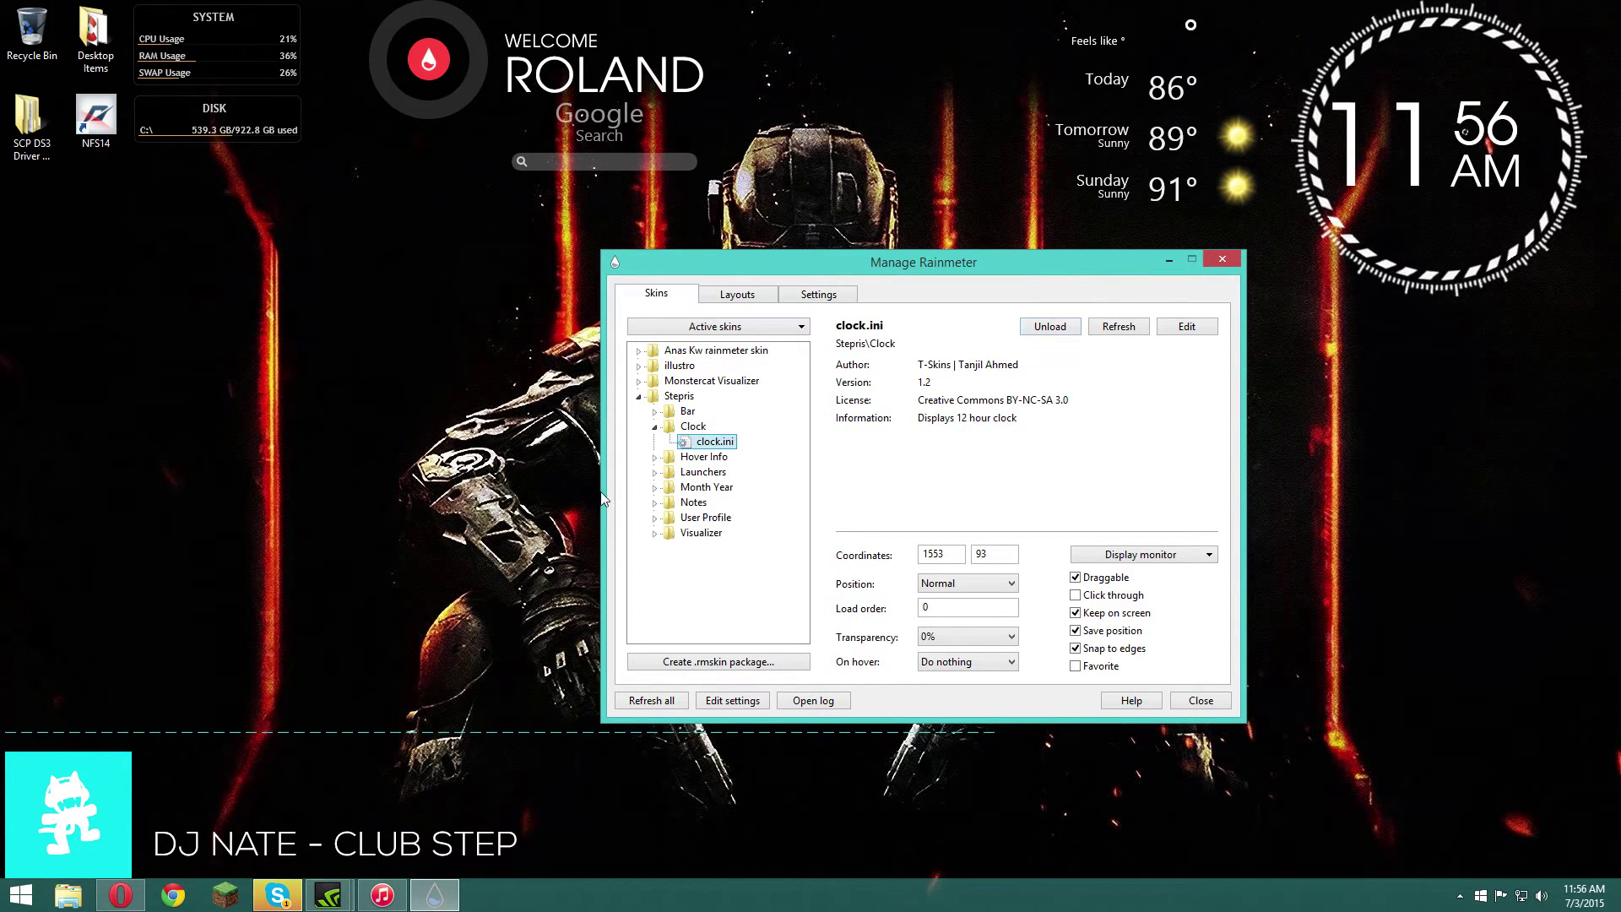
pyautogui.click(654, 427)
pyautogui.click(639, 397)
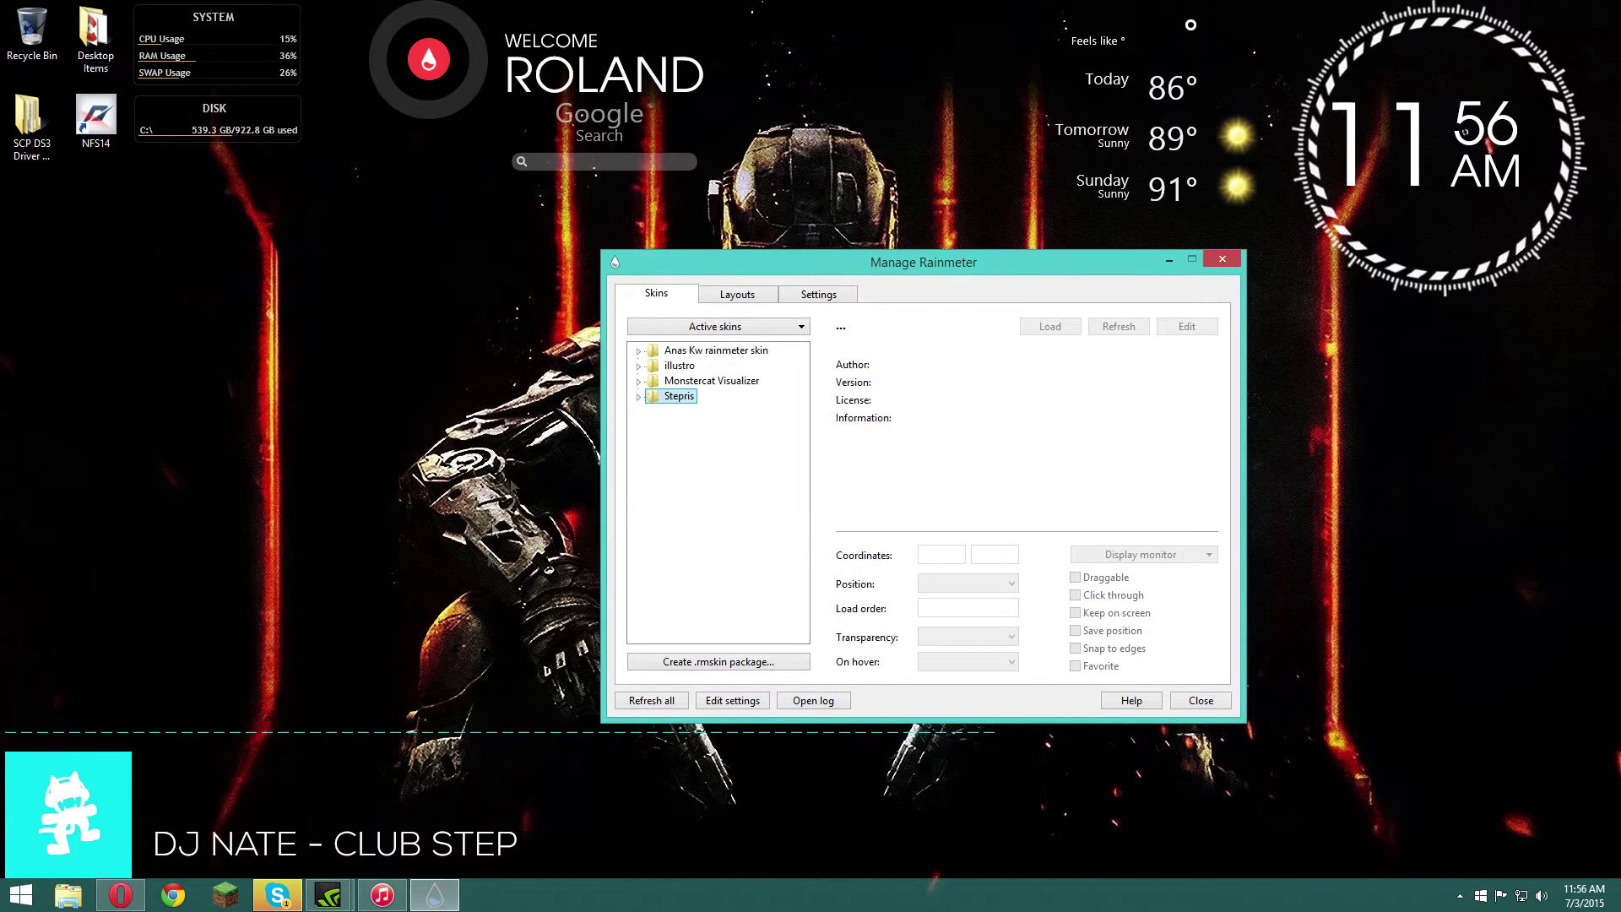
pyautogui.click(701, 381)
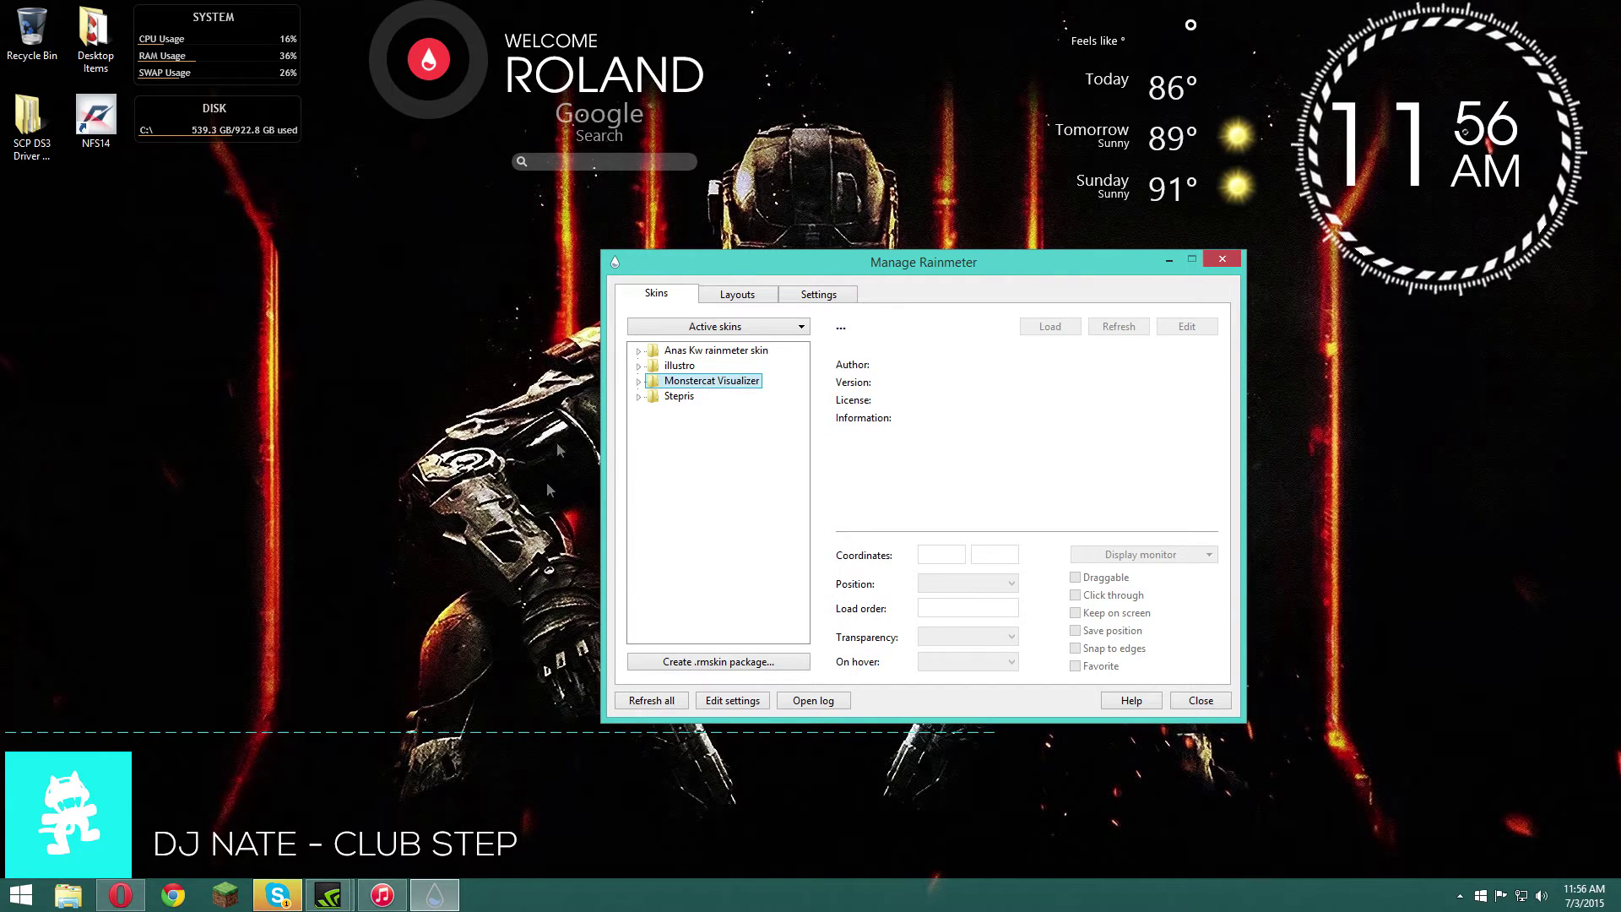
# Compare Monstercat Visualizer's Spotify.ini and loaded Normal.ini details, then close Manage Rainmeter.
pyautogui.click(638, 383)
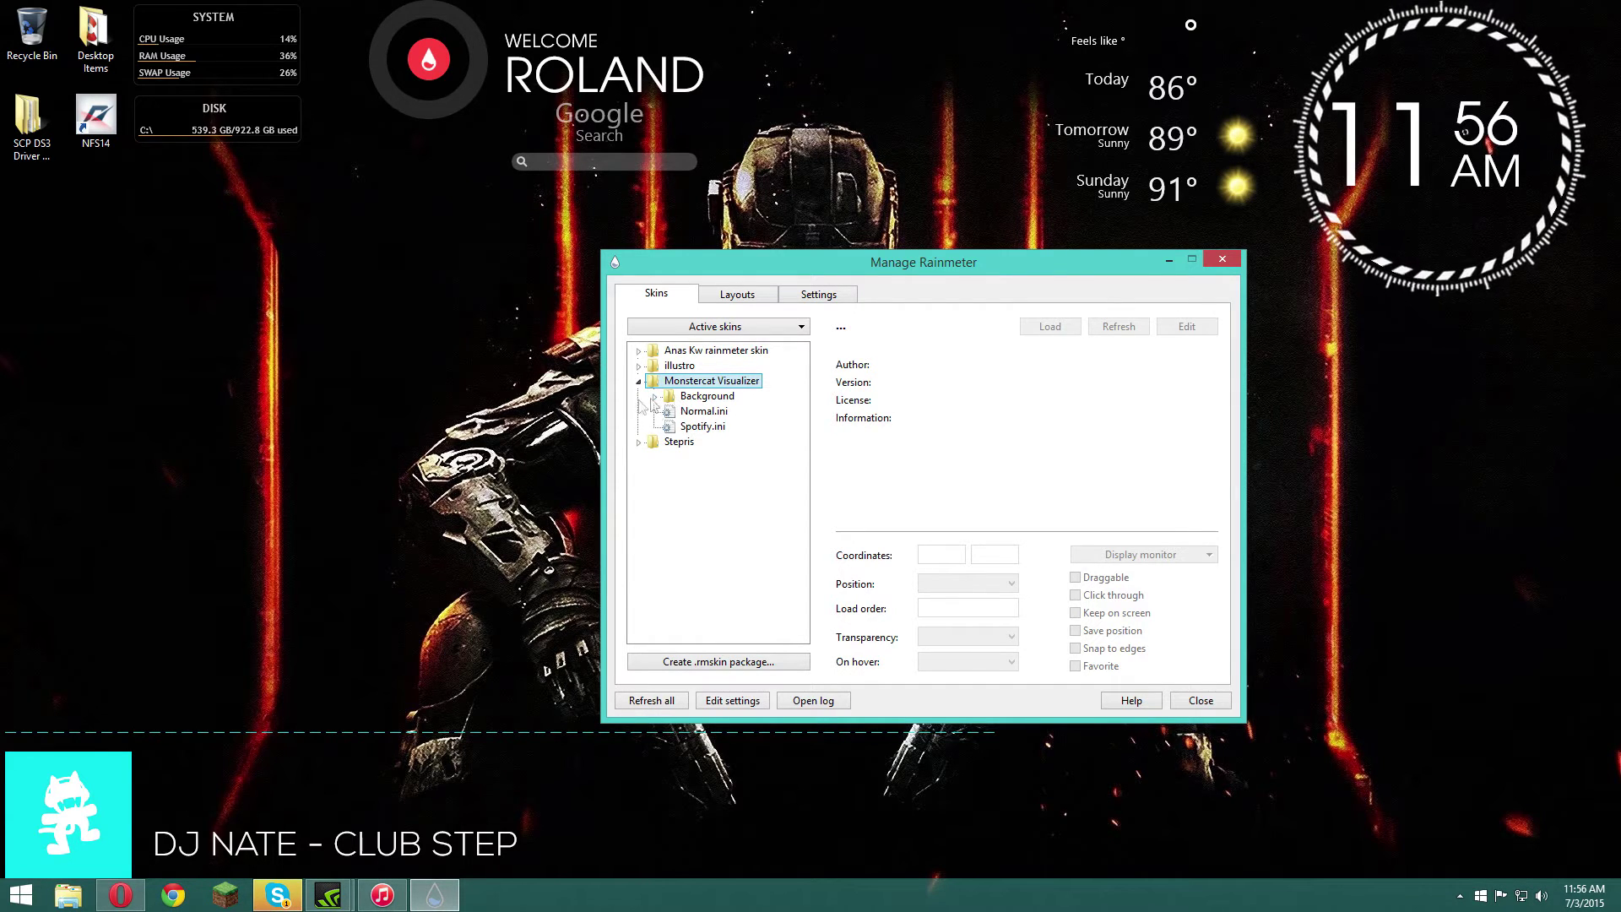
pyautogui.click(653, 397)
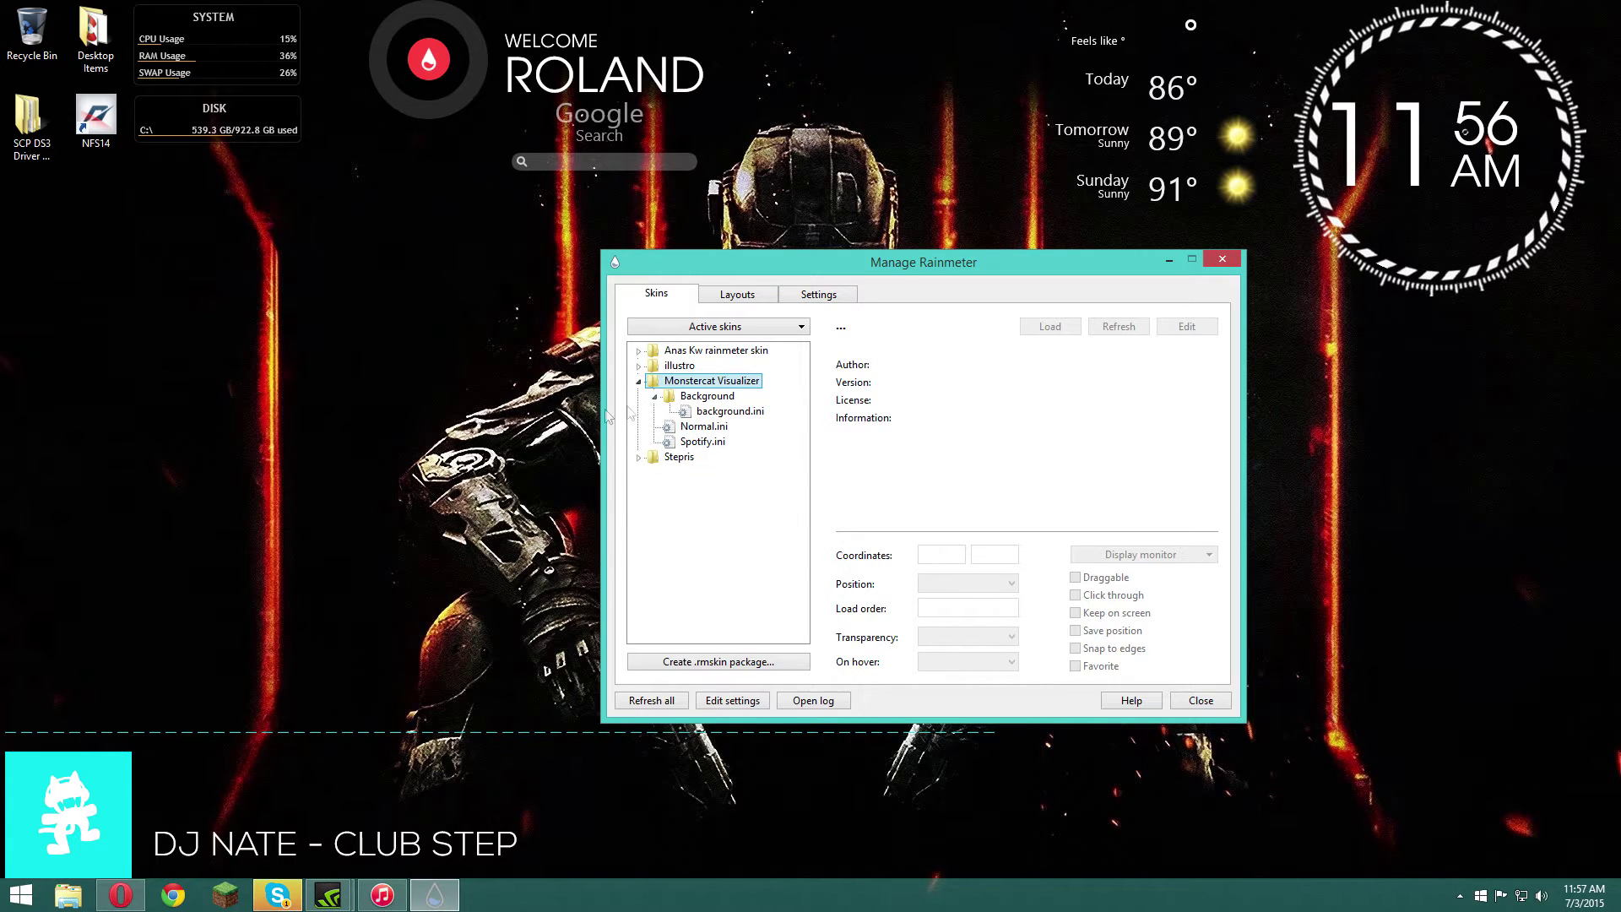
pyautogui.click(652, 397)
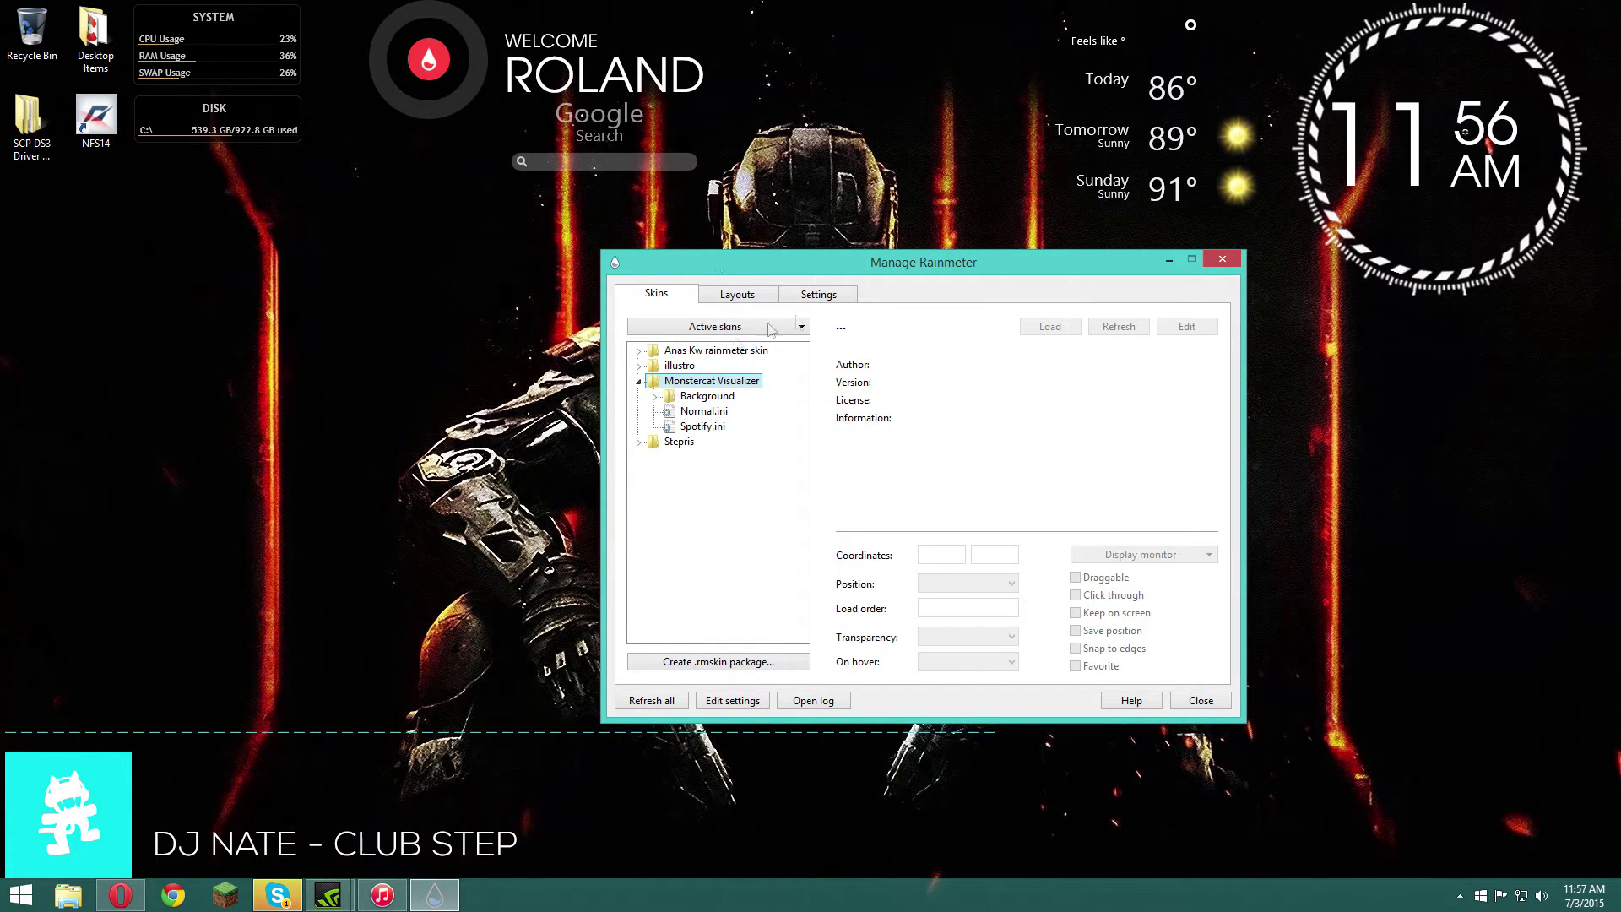
pyautogui.click(702, 427)
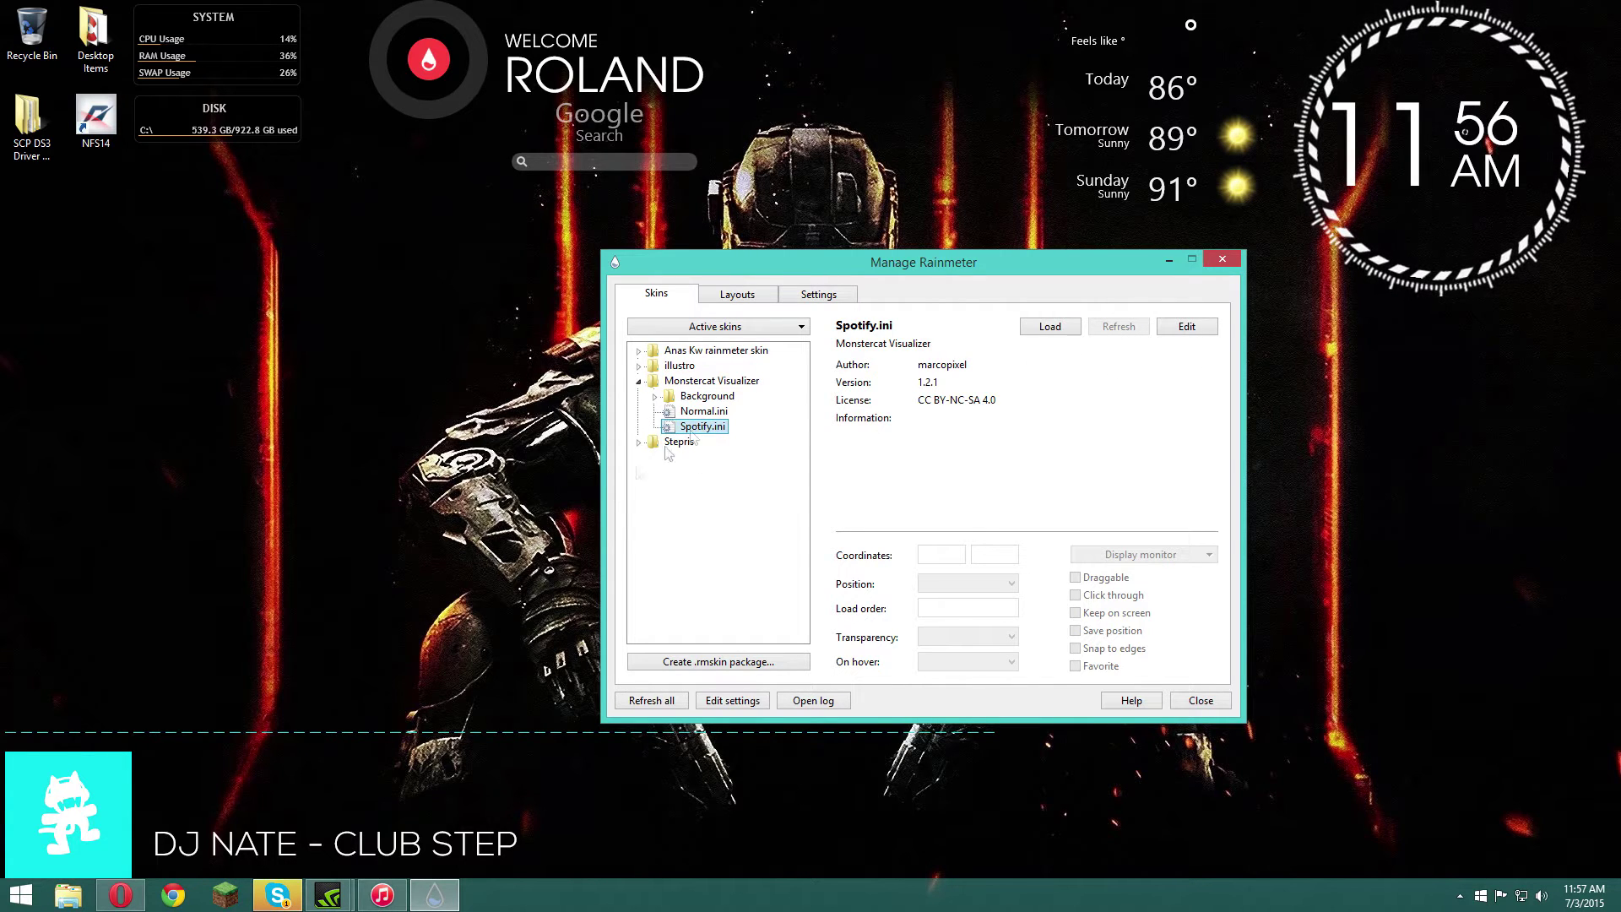
pyautogui.click(695, 413)
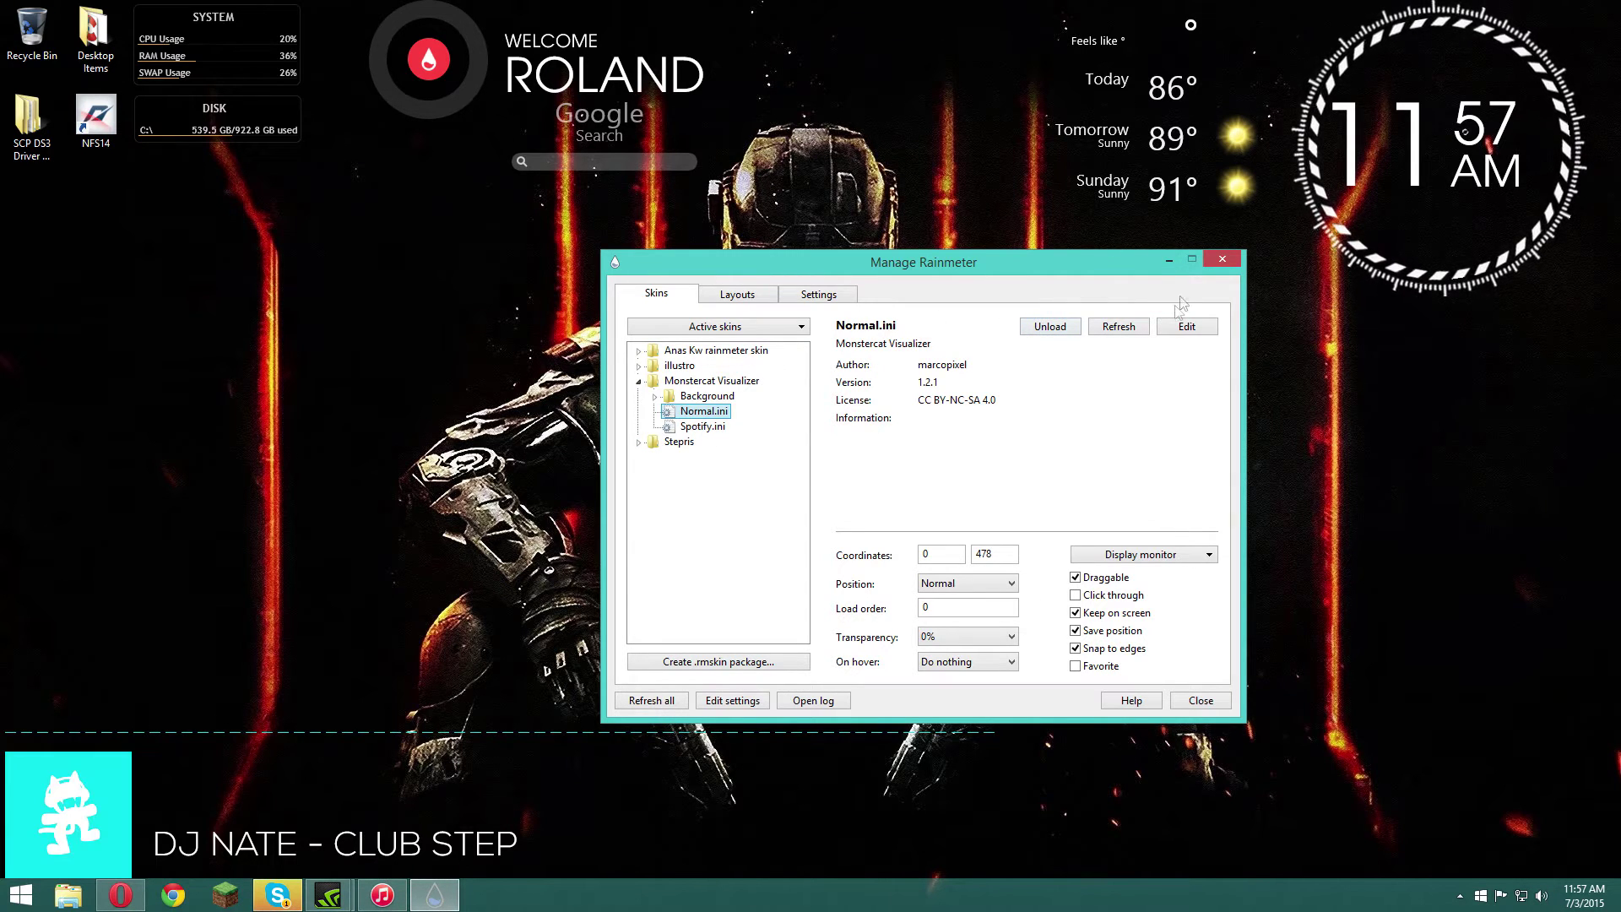
pyautogui.click(1222, 259)
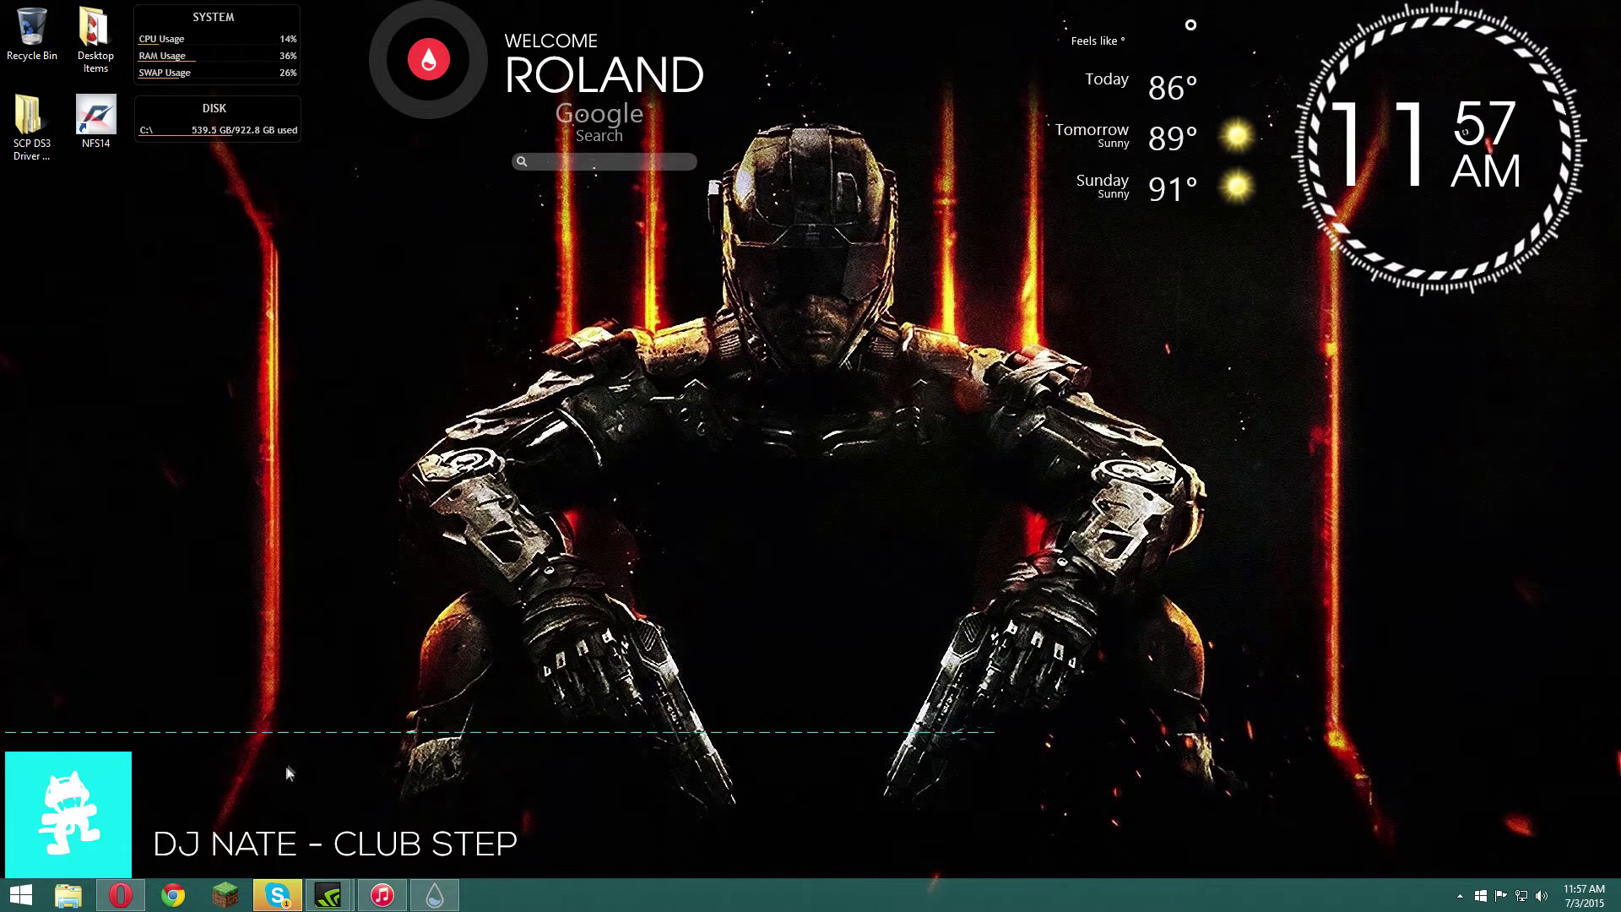
pyautogui.rightClick(87, 765)
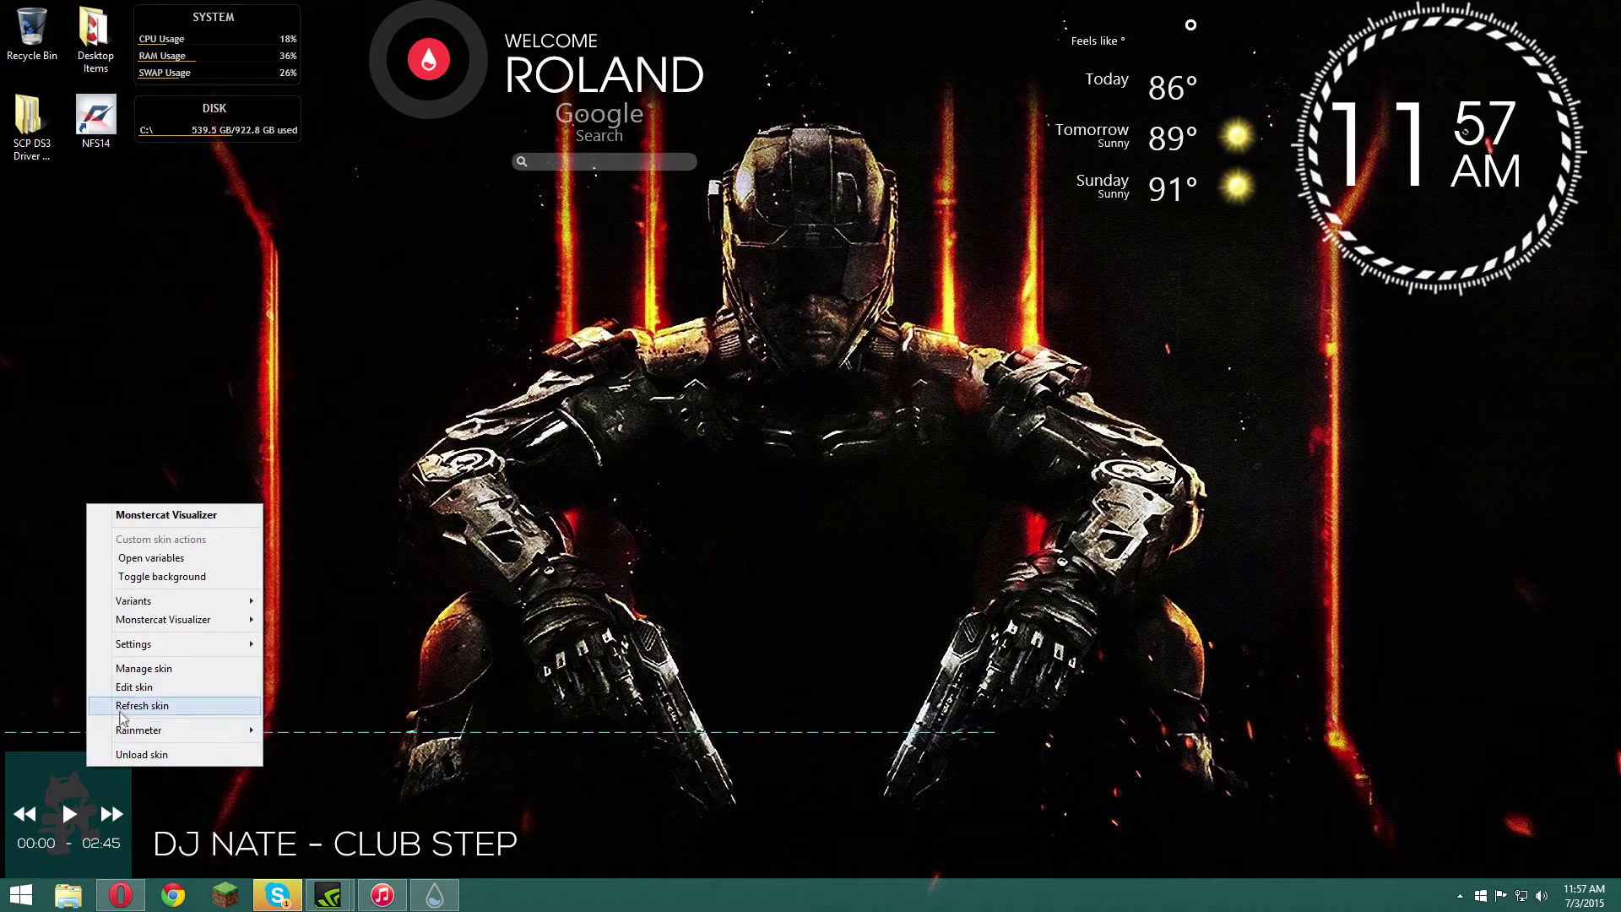
pyautogui.click(175, 561)
pyautogui.moveTo(317, 277); pyautogui.dragTo(356, 276)
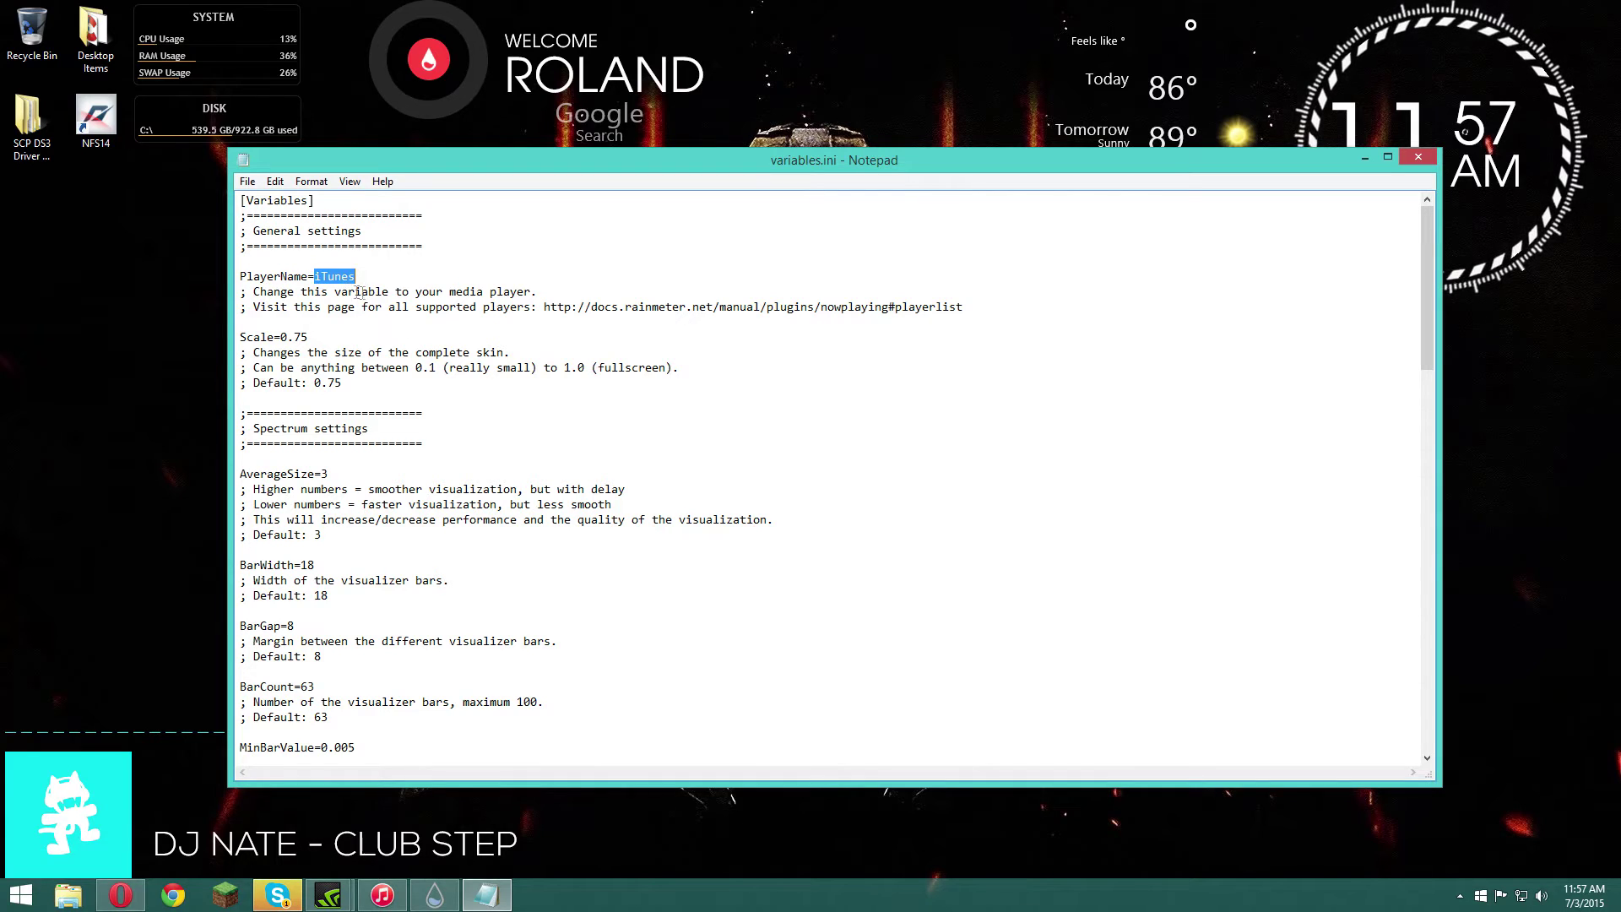
pyautogui.click(311, 276)
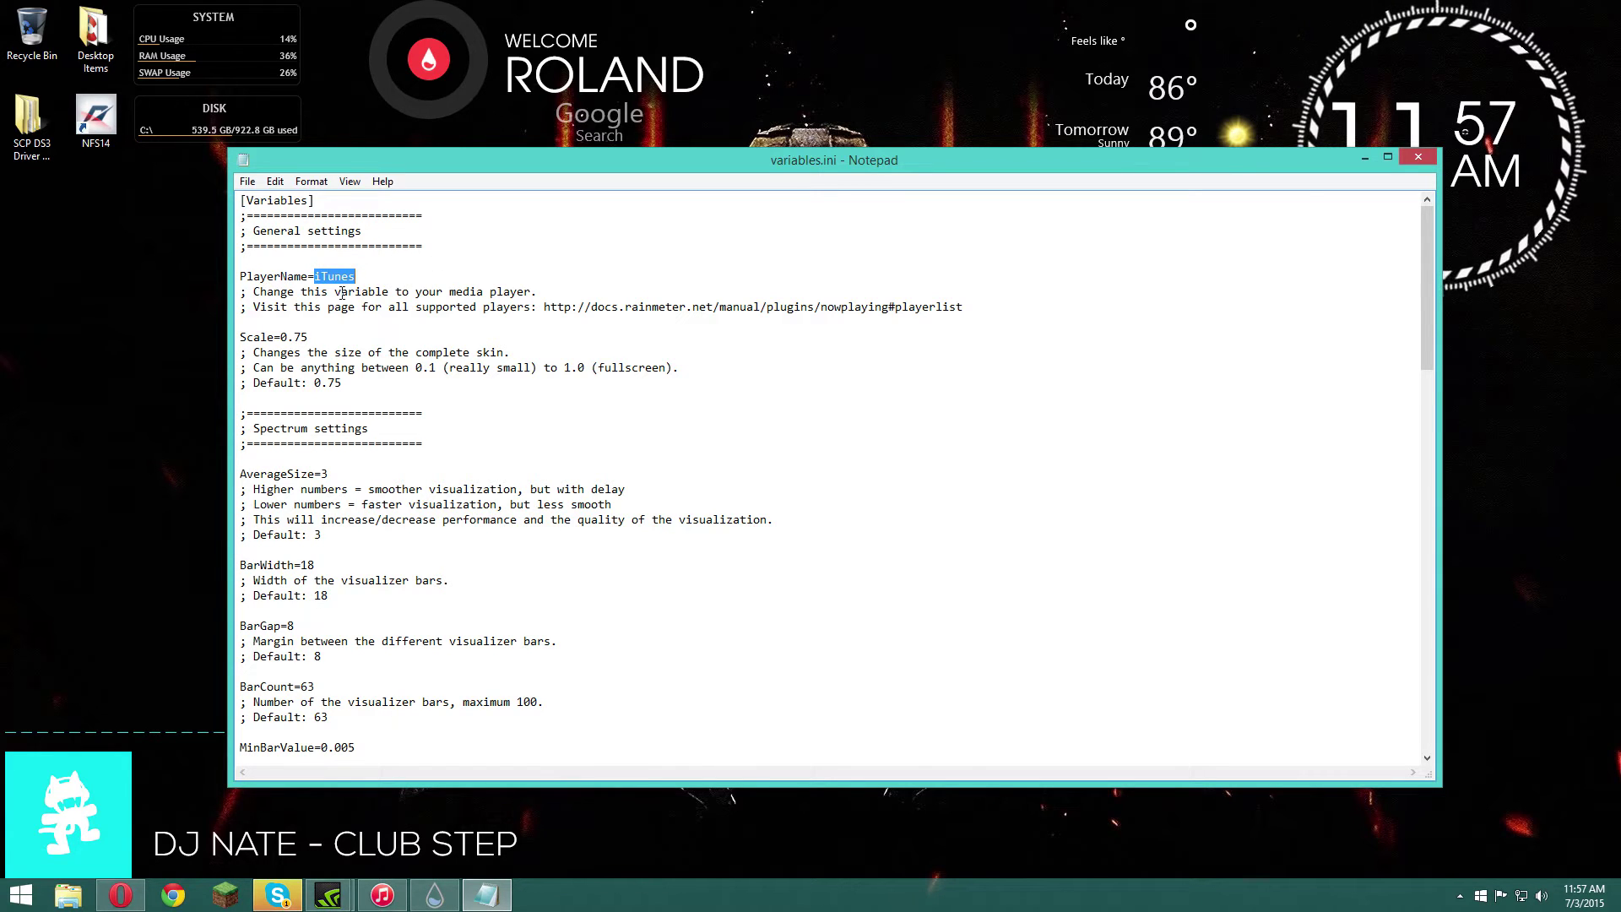
pyautogui.click(247, 181)
pyautogui.click(446, 251)
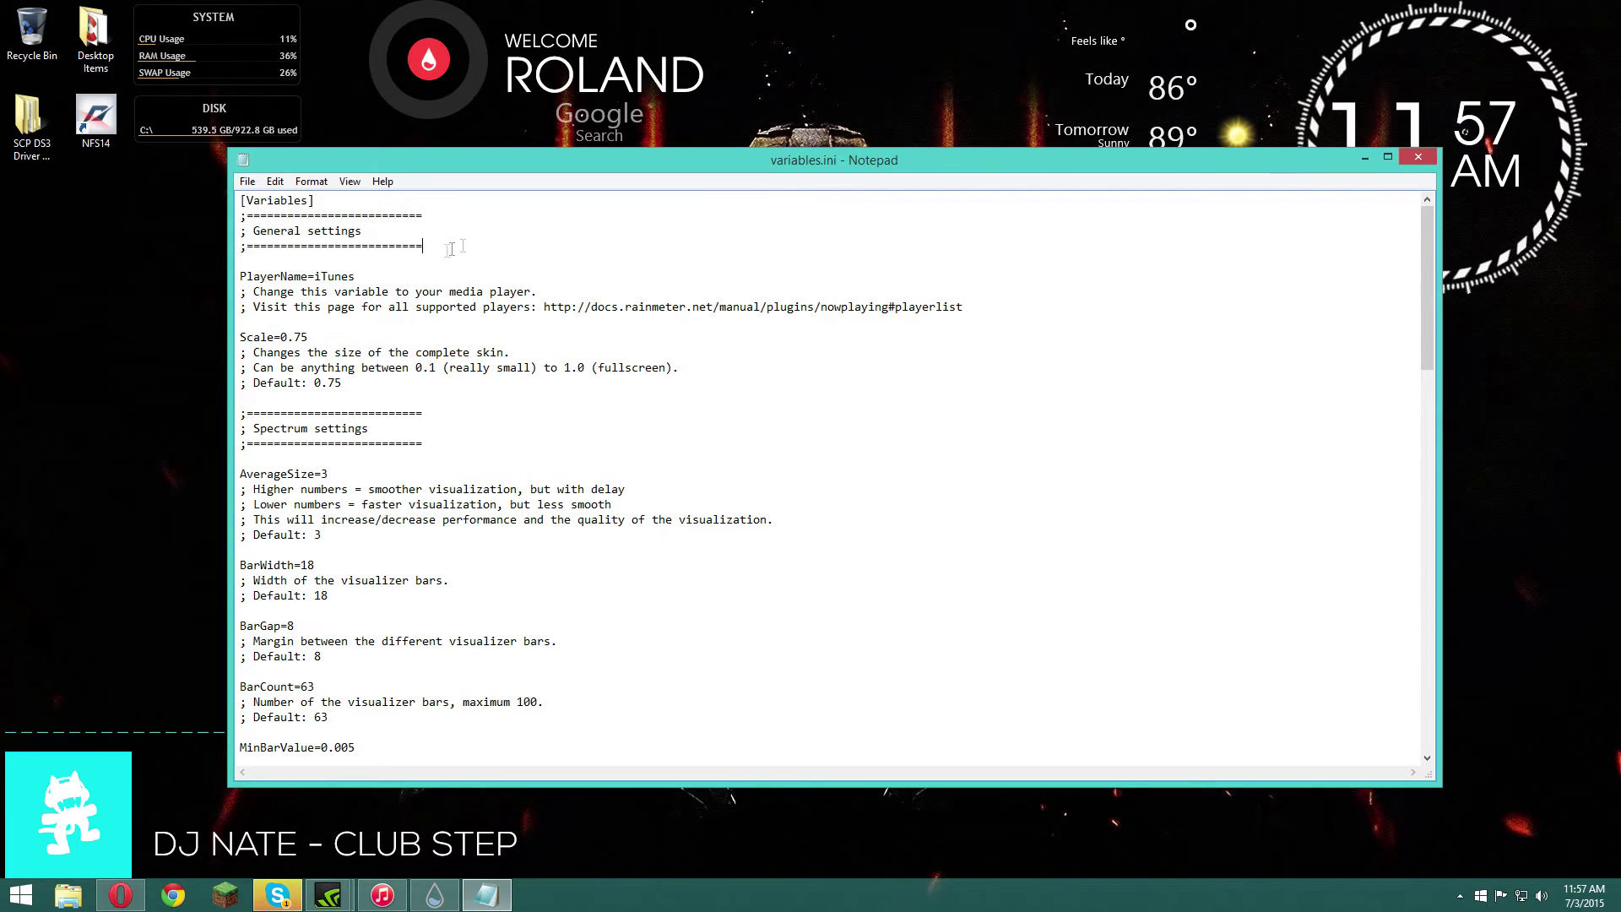
pyautogui.click(1418, 157)
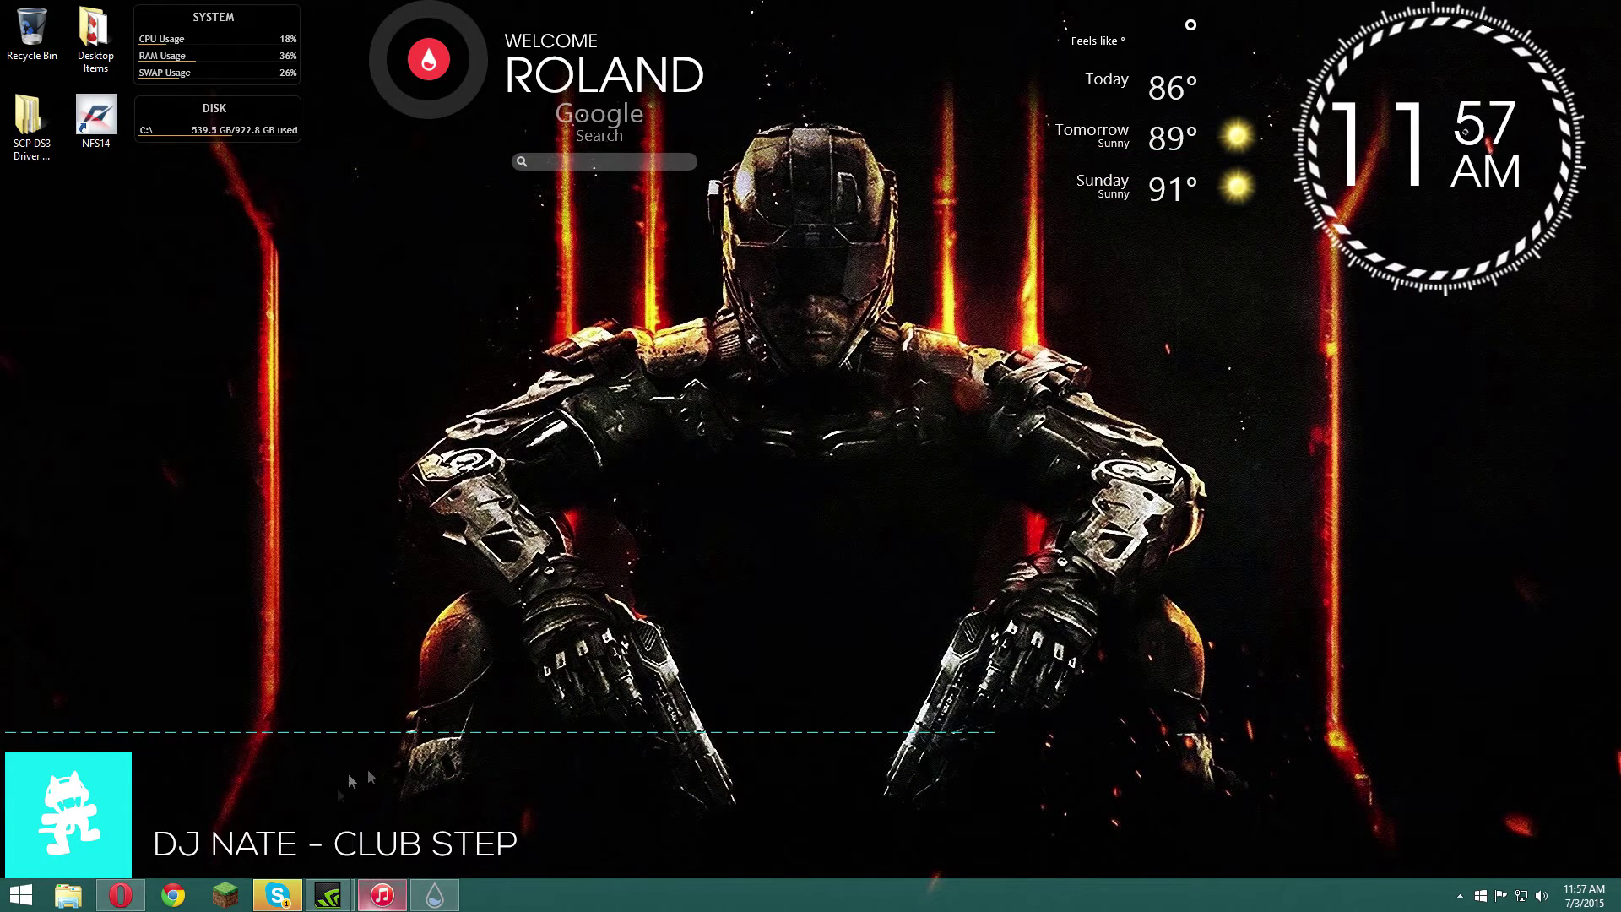
pyautogui.click(381, 895)
pyautogui.click(380, 895)
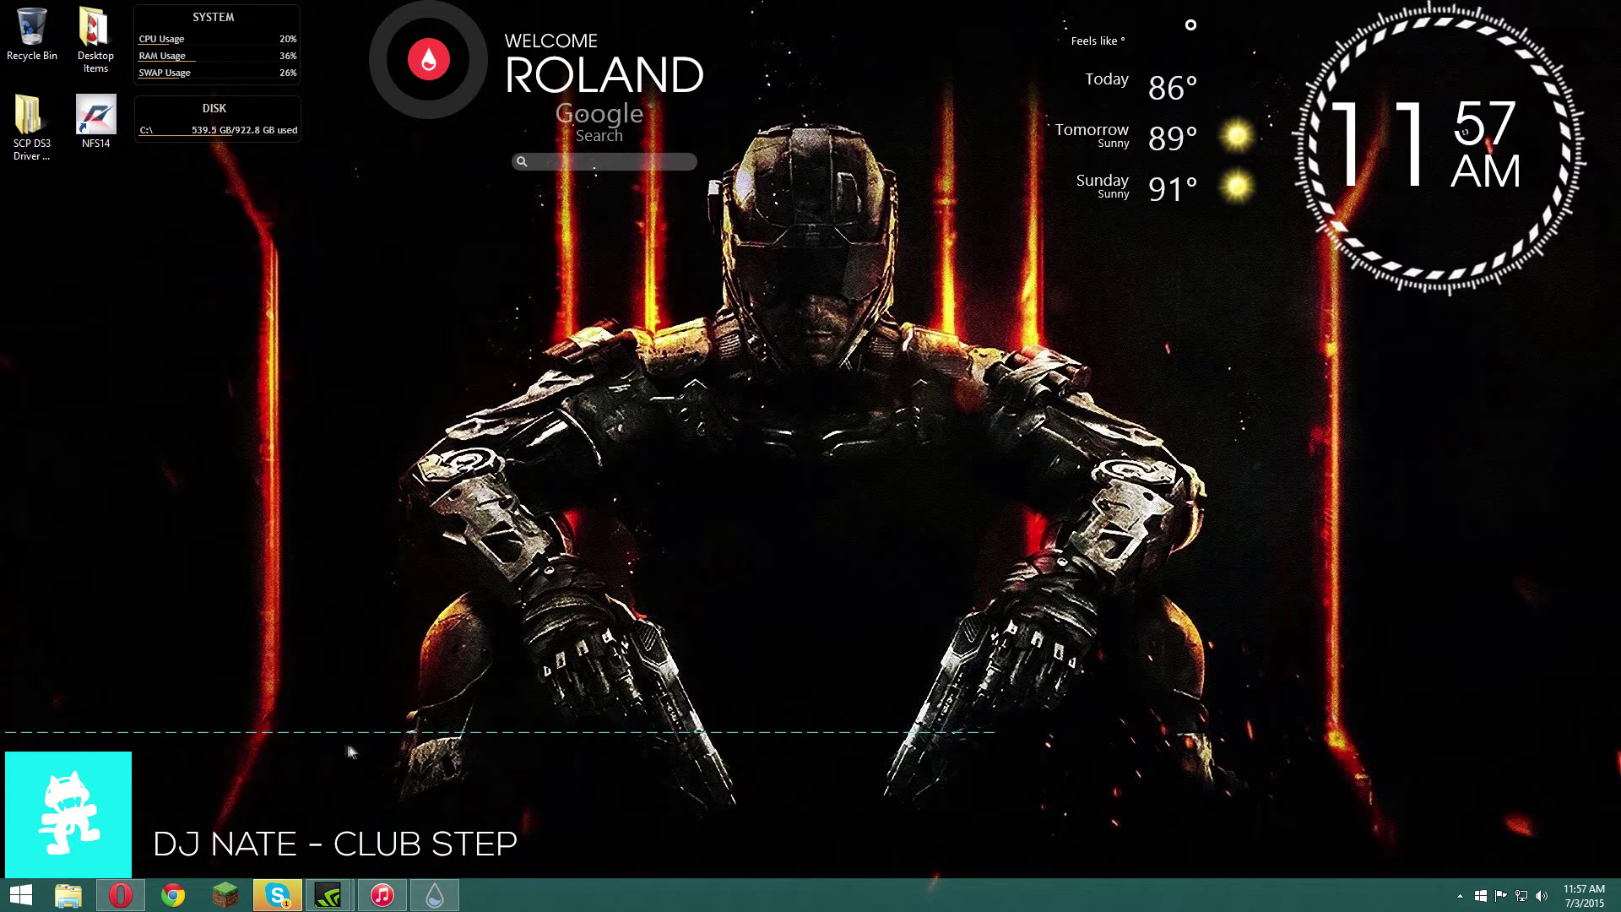
pyautogui.moveTo(40, 824)
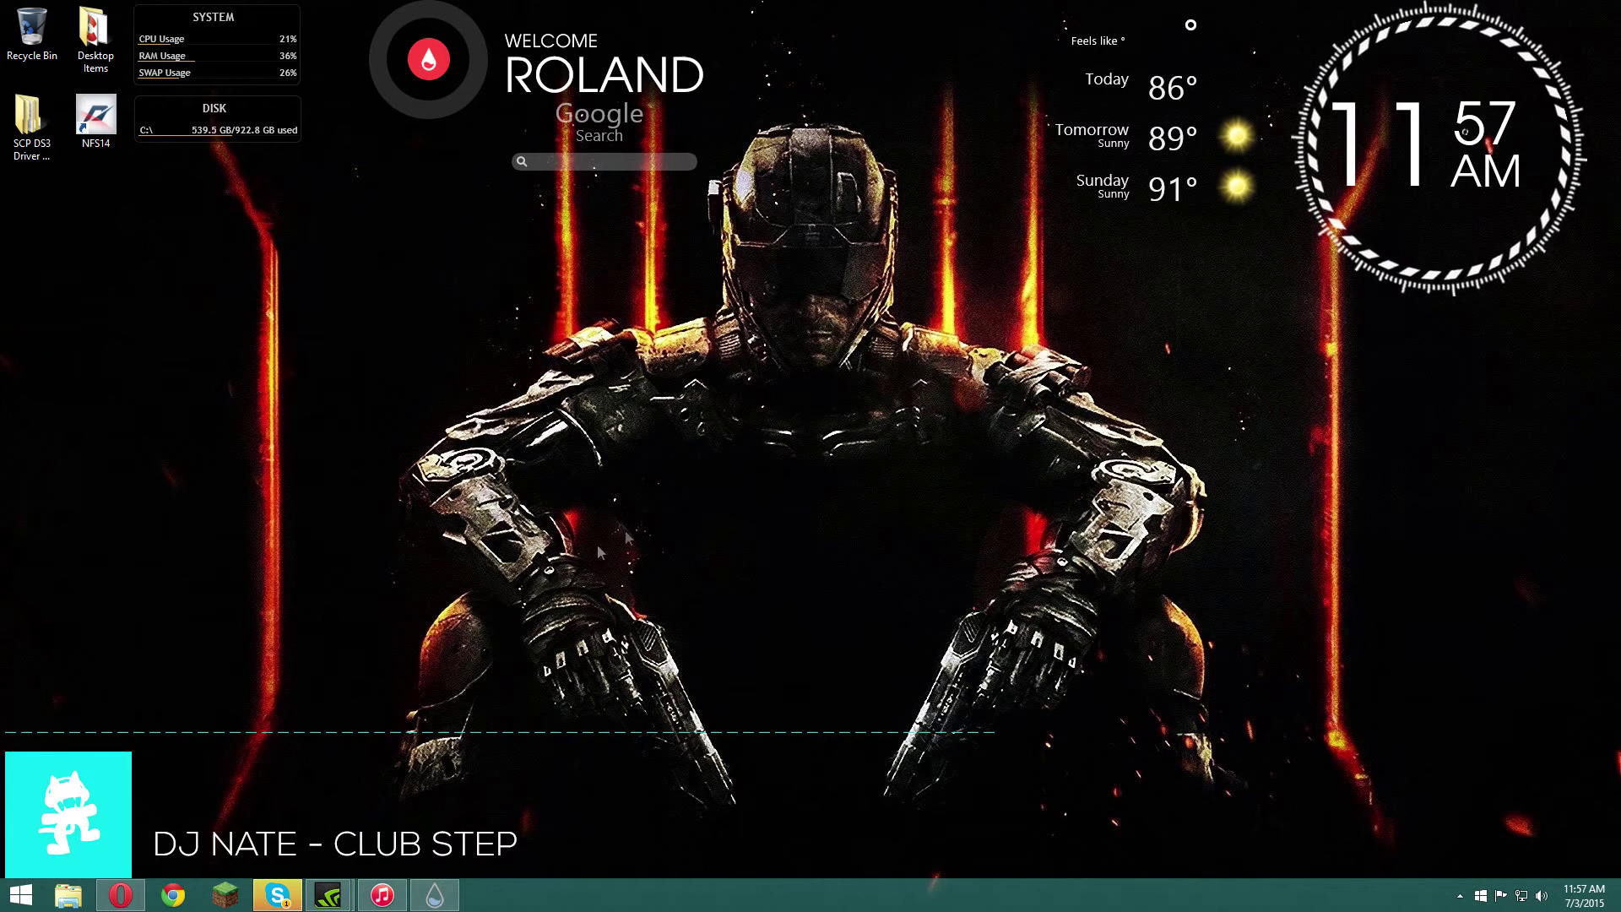
pyautogui.moveTo(50, 794)
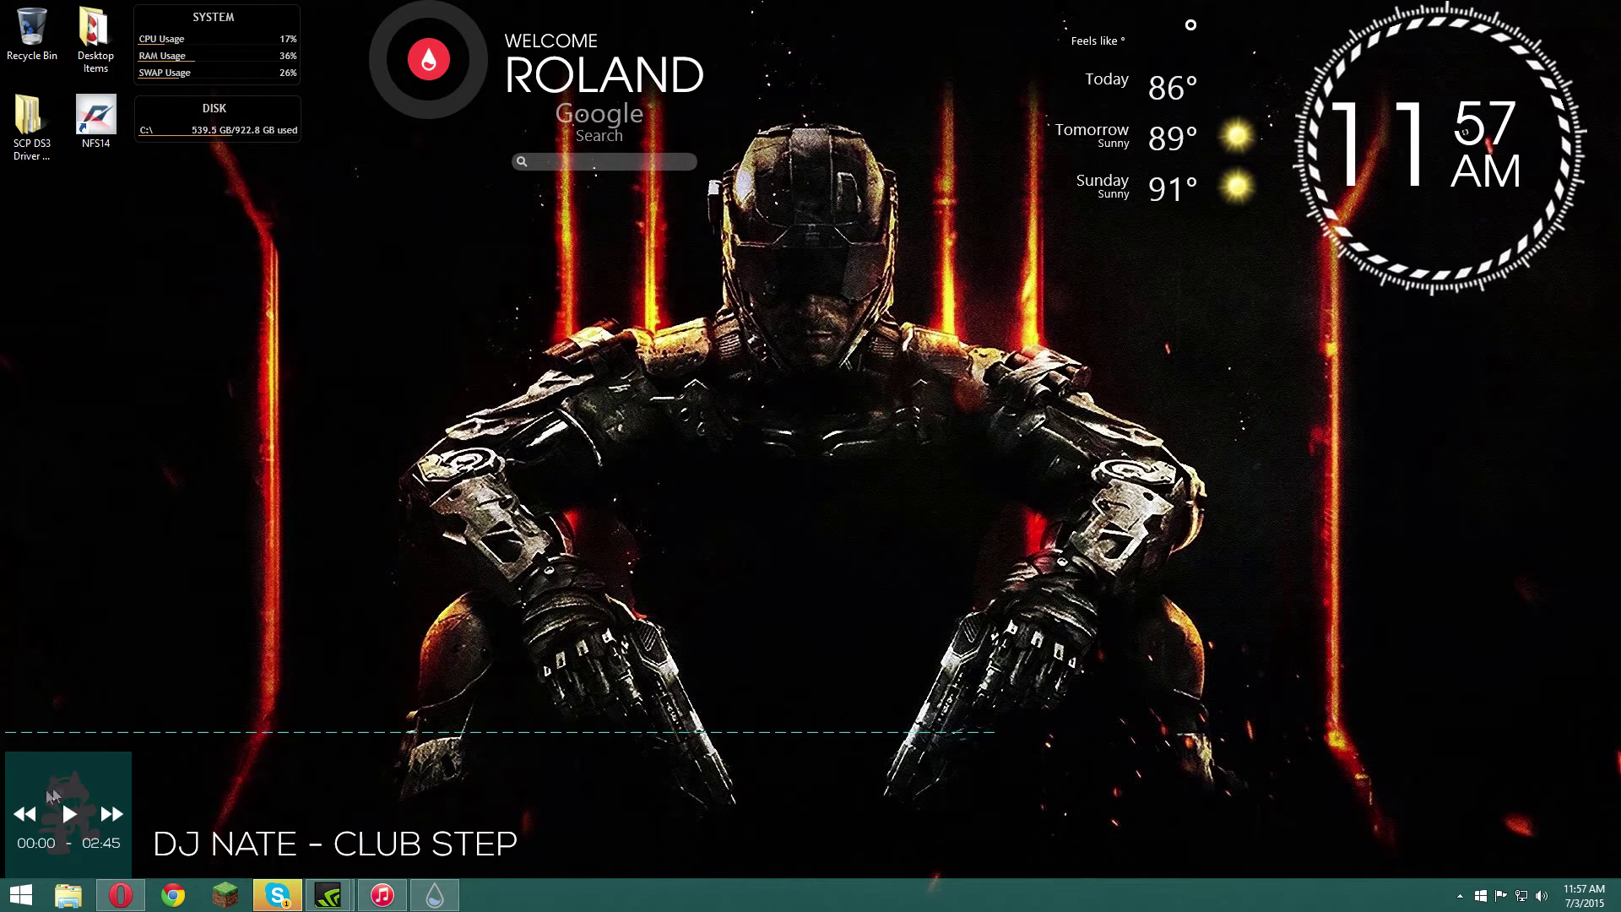
pyautogui.rightClick(72, 773)
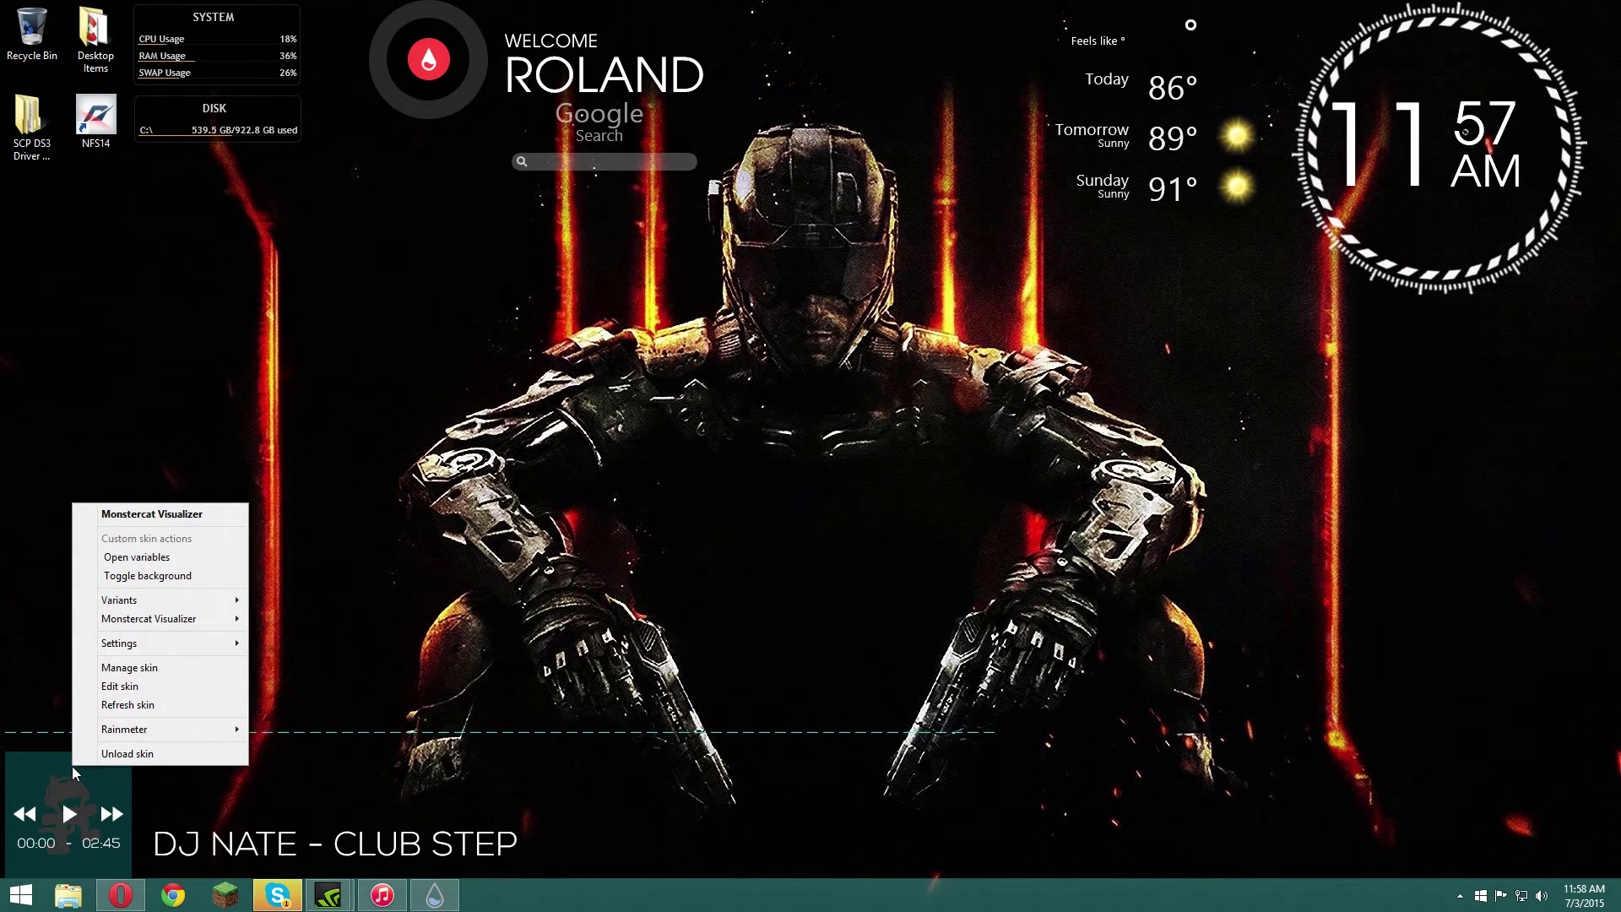
pyautogui.click(74, 778)
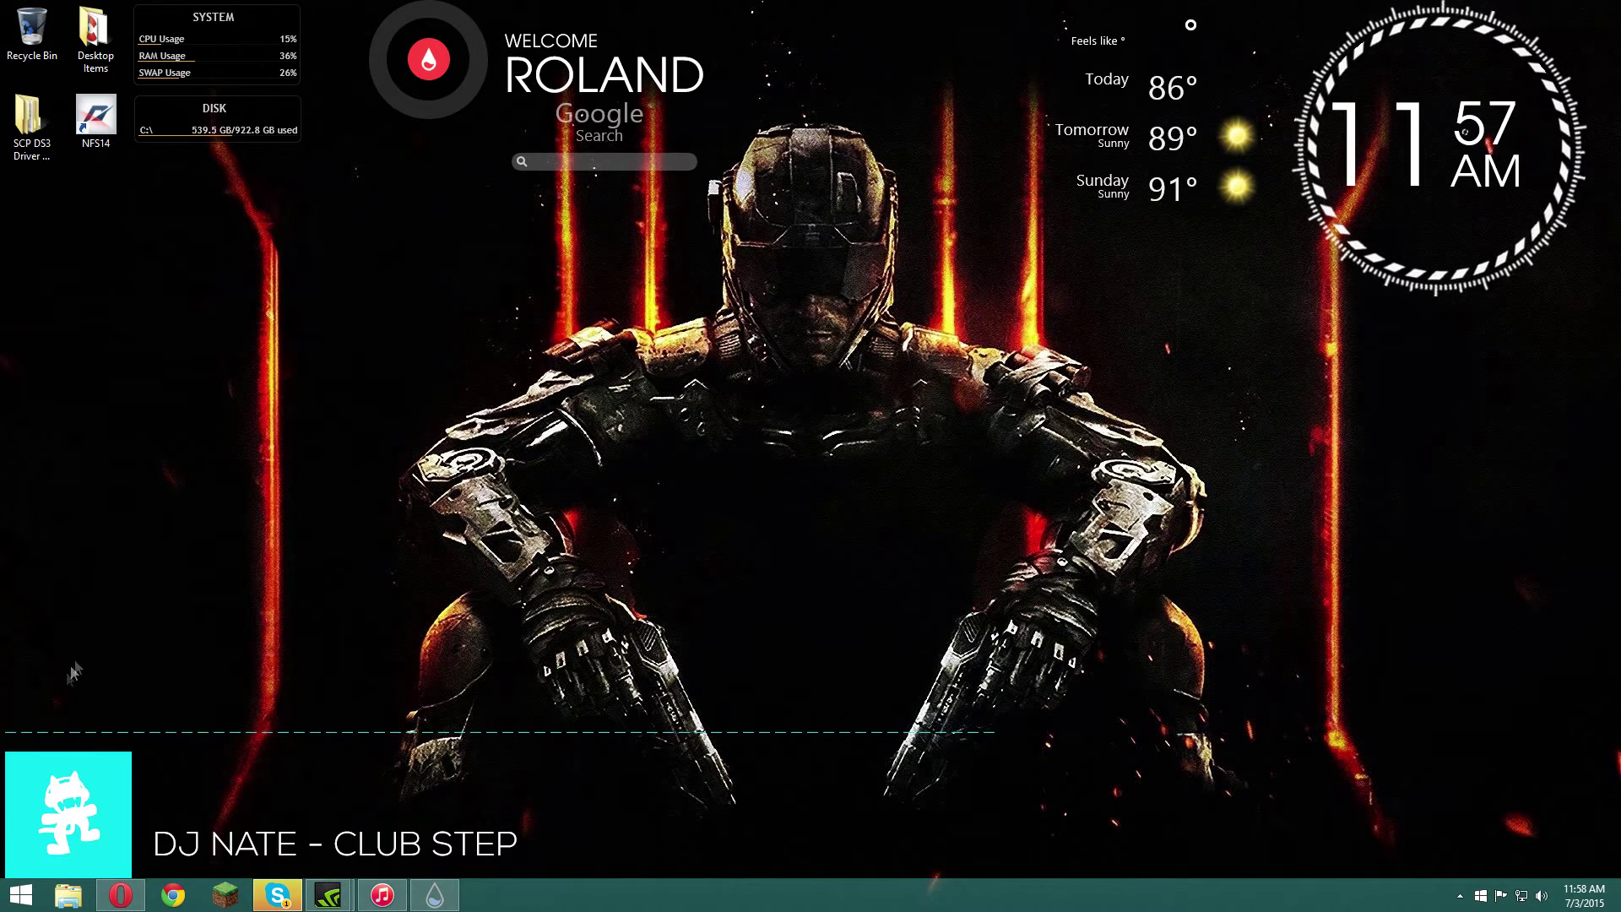
pyautogui.moveTo(118, 798)
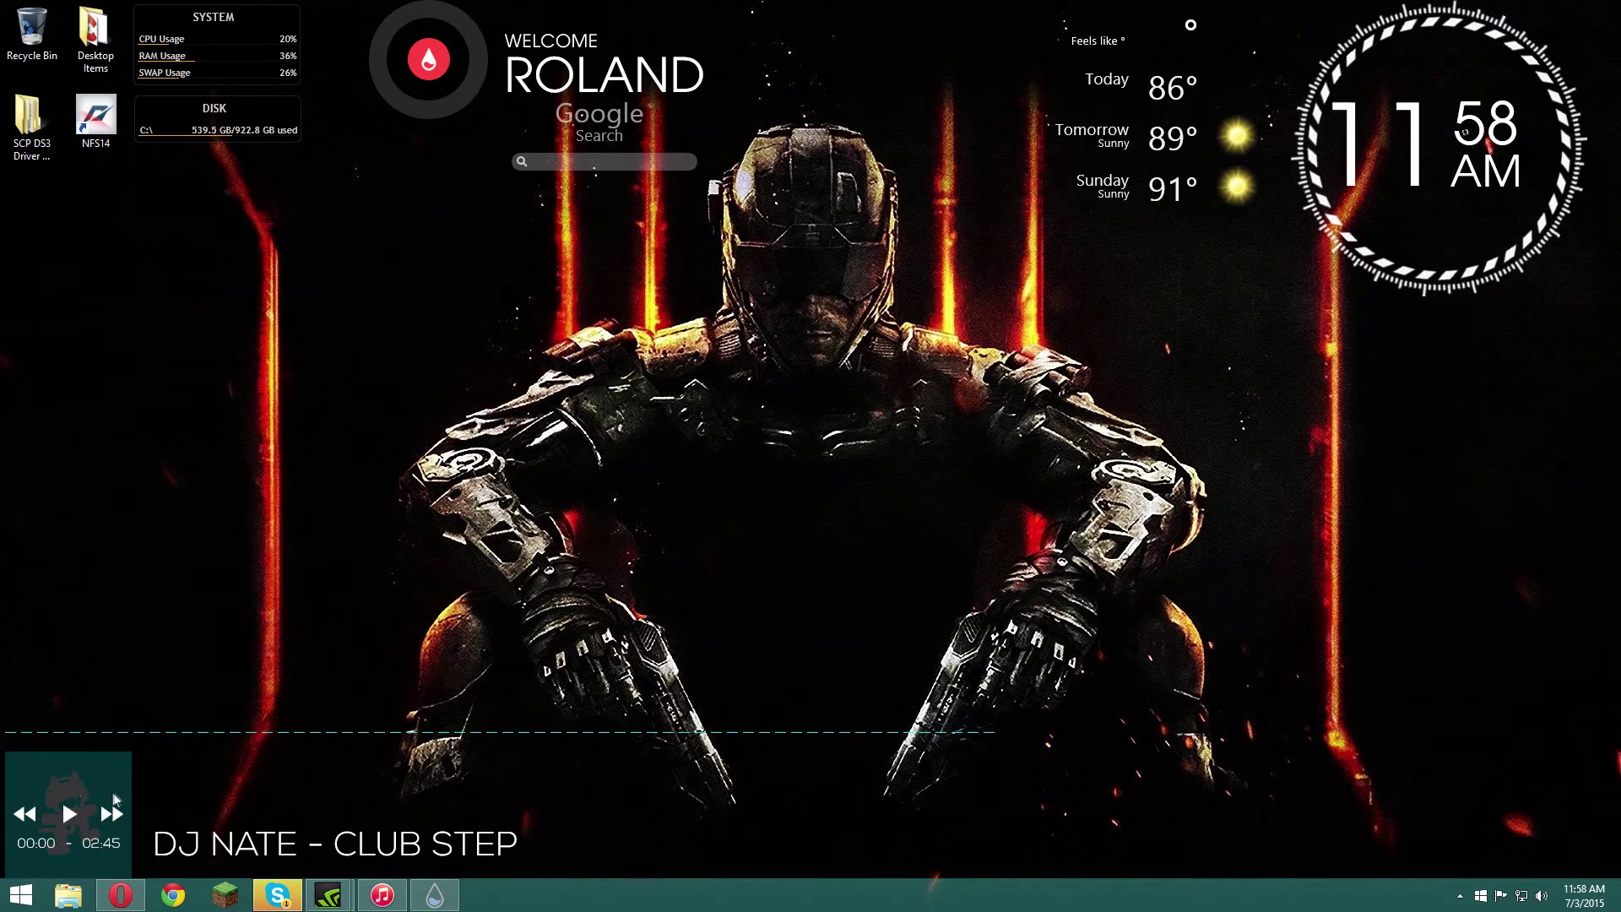